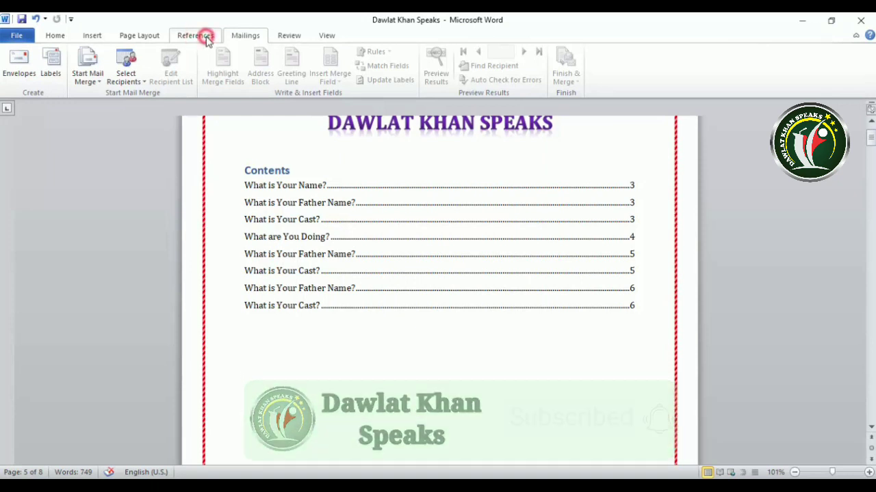
# - Return to the Mailings tools and place the insertion point below the contents list
pyautogui.click(195, 36)
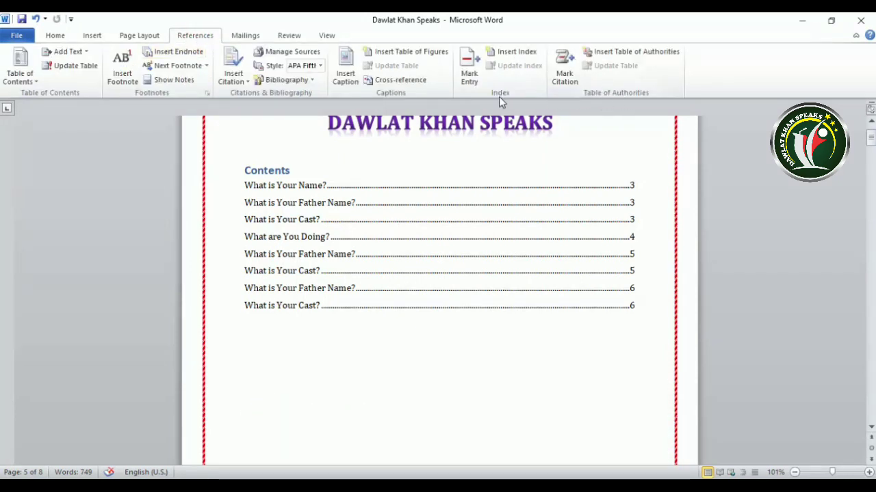
pyautogui.click(247, 36)
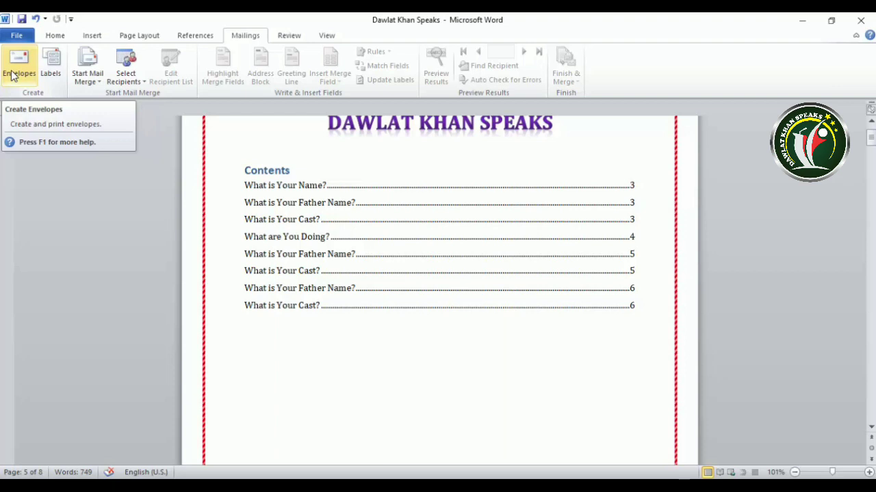
pyautogui.click(363, 365)
pyautogui.click(253, 349)
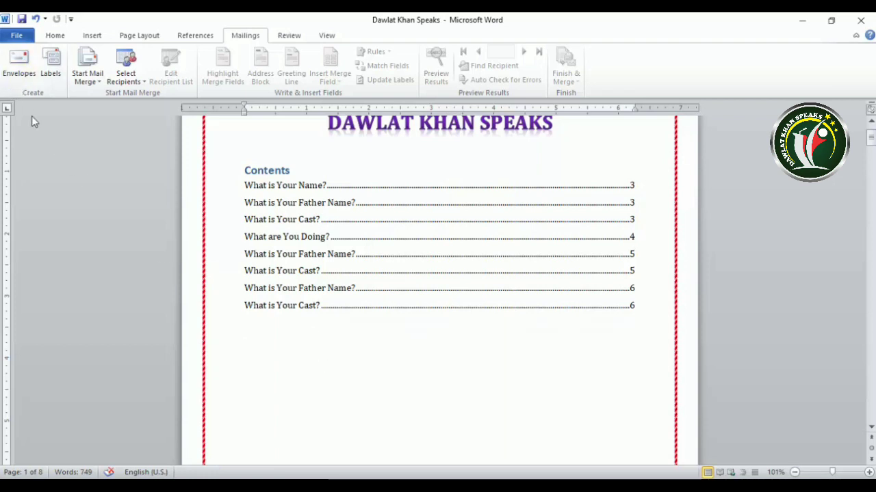
# - In Envelopes, replace the old Delivery address text with the new street address
pyautogui.click(24, 70)
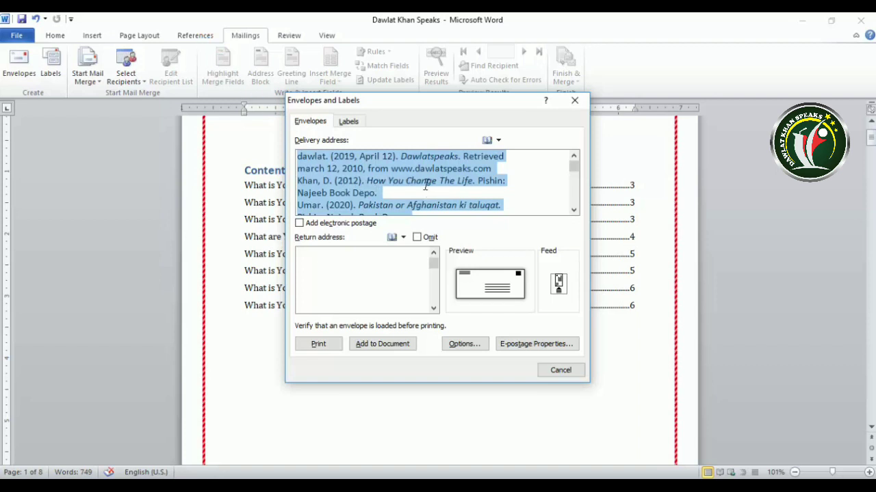
pyautogui.press('Delete')
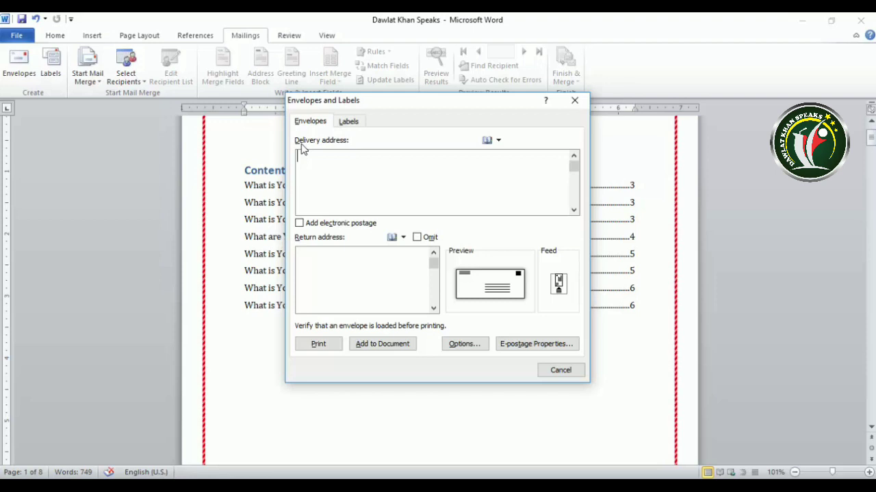
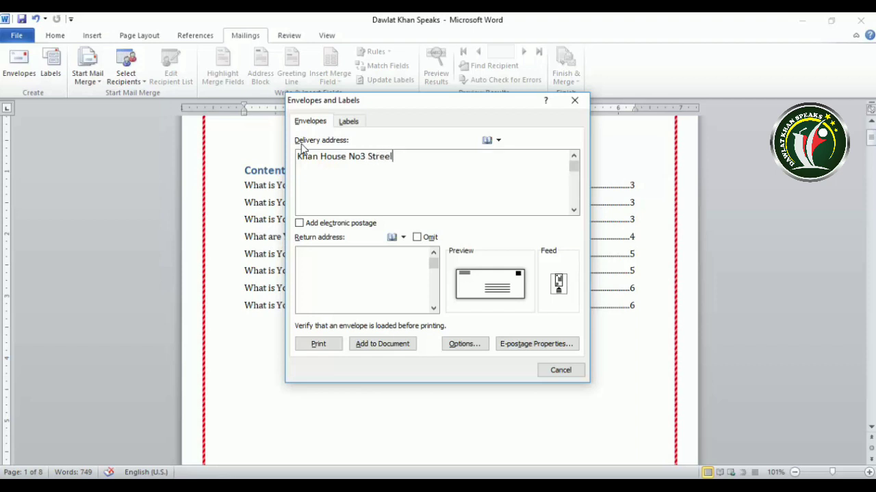
pyautogui.click(298, 156)
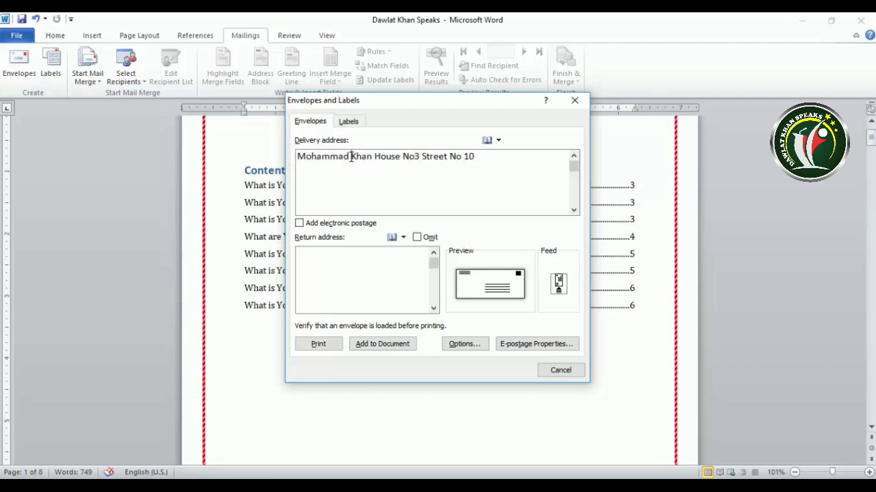
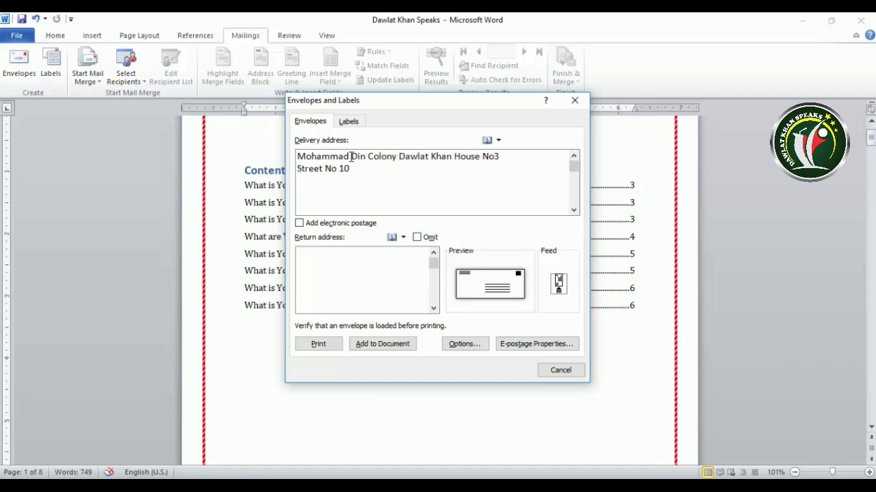
pyautogui.press('Right')
pyautogui.press('Right')
pyautogui.press('Right')
pyautogui.press('Right')
pyautogui.press('Right')
pyautogui.click(306, 223)
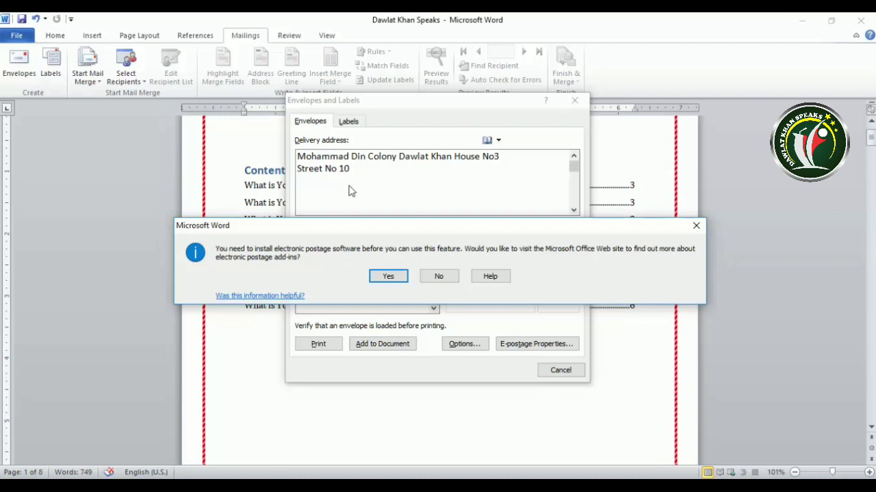
pyautogui.click(697, 228)
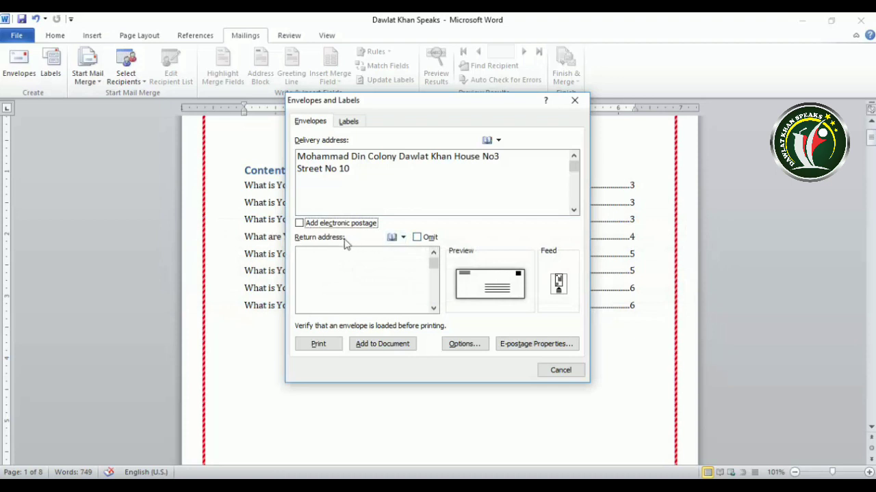
# - Enter the sender's name on the envelope's Return address
pyautogui.click(310, 263)
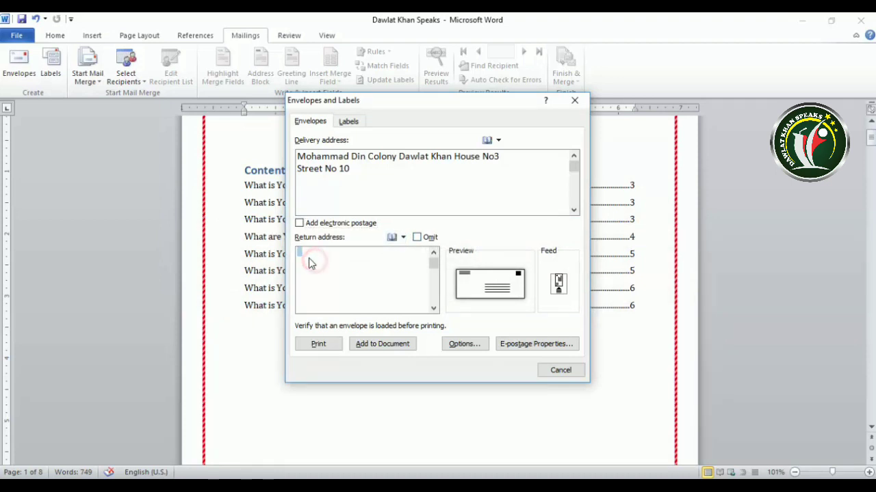
pyautogui.click(305, 257)
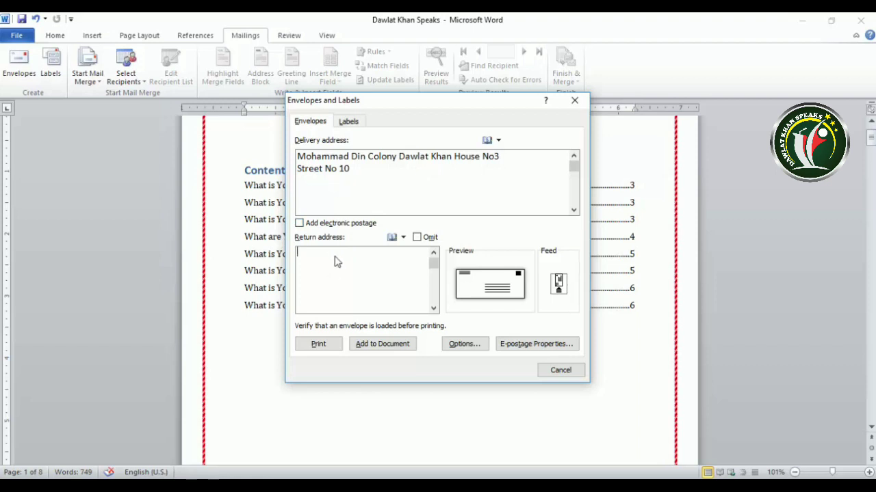
pyautogui.click(311, 255)
pyautogui.click(305, 255)
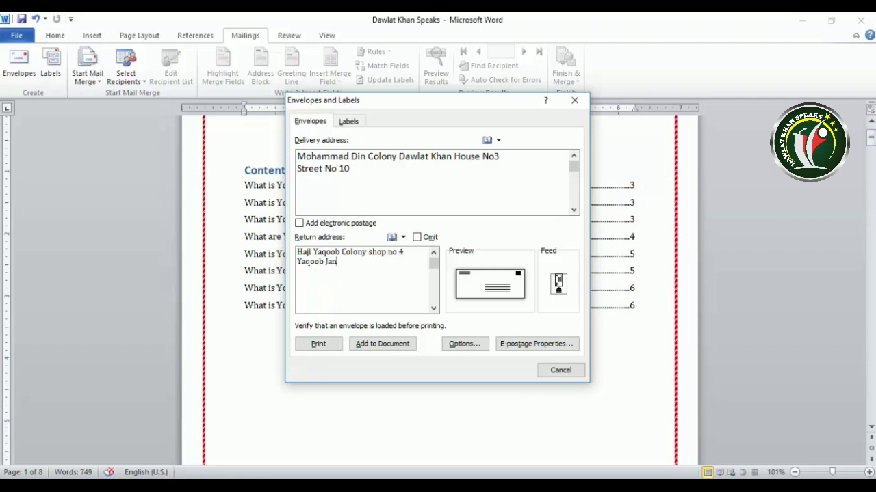
pyautogui.click(417, 238)
pyautogui.click(417, 238)
pyautogui.click(417, 238)
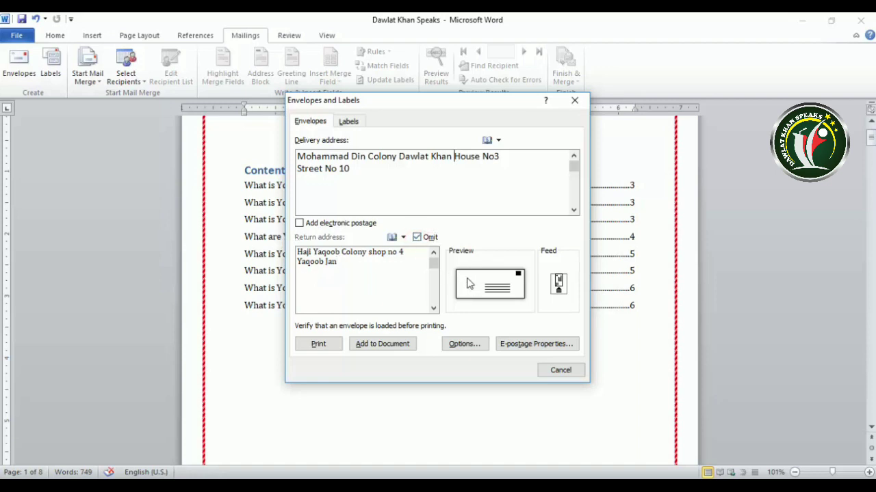
pyautogui.click(424, 238)
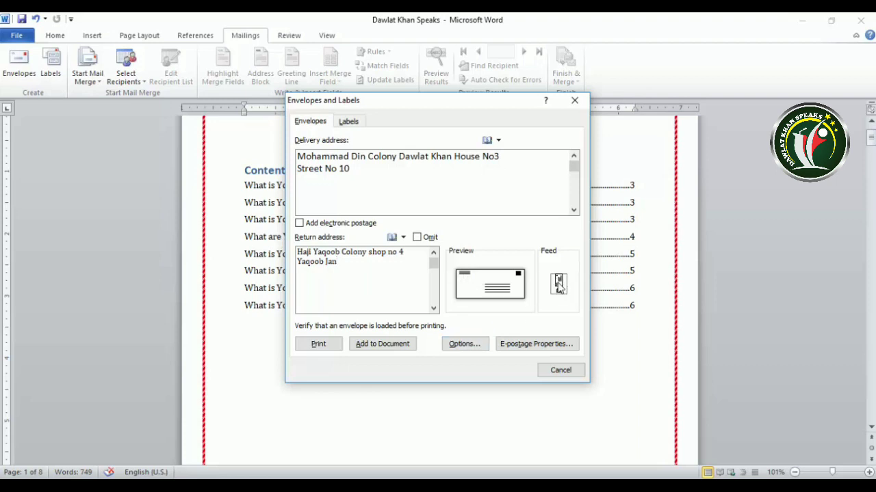
# - In Envelope Options, keep the Size 10 envelope and bring up the delivery address Font settings
pyautogui.click(471, 346)
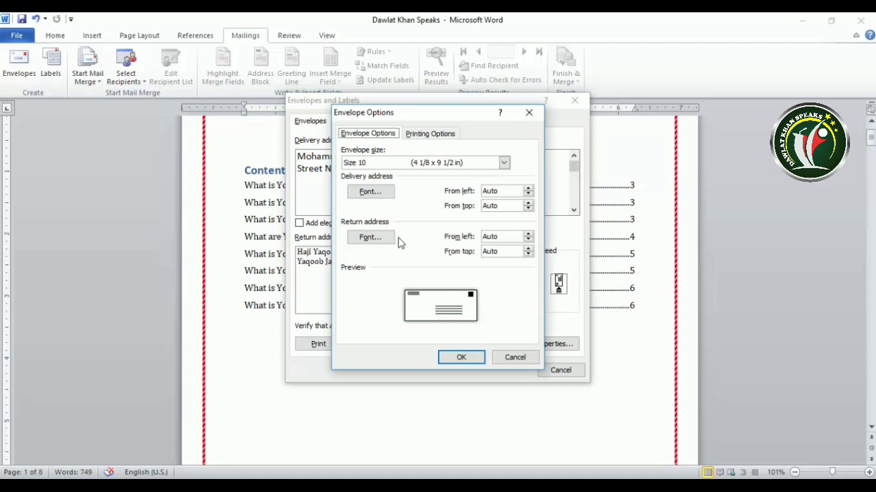
pyautogui.moveTo(400, 113); pyautogui.dragTo(435, 116)
pyautogui.click(539, 168)
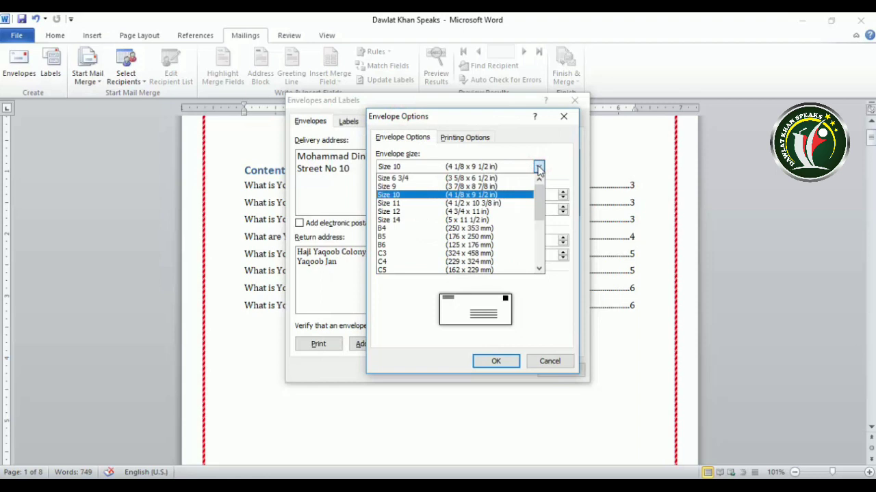
pyautogui.click(539, 168)
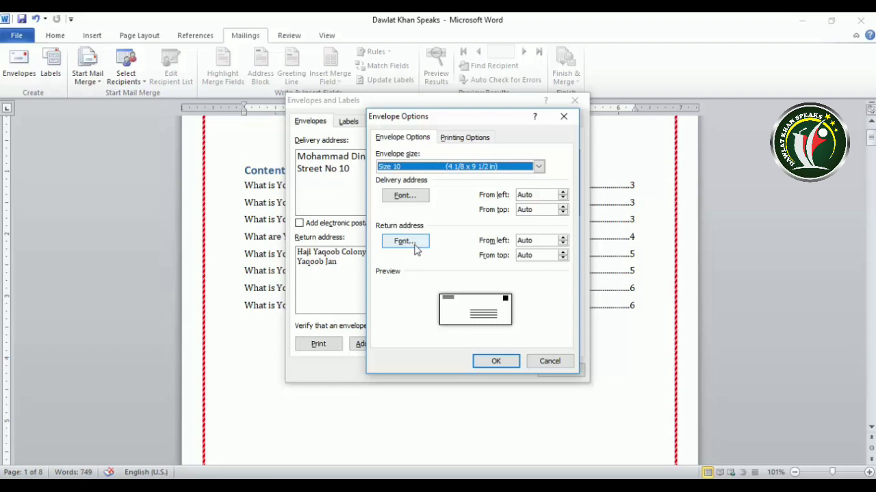
pyautogui.click(404, 195)
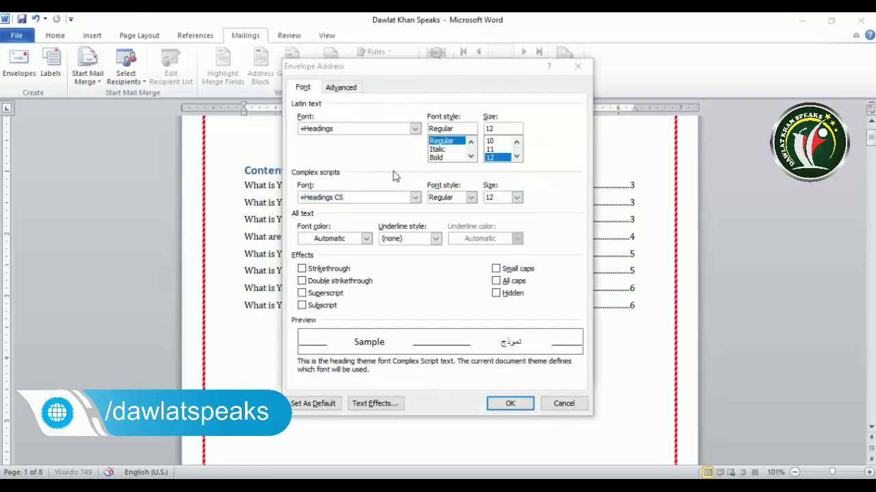
pyautogui.click(415, 129)
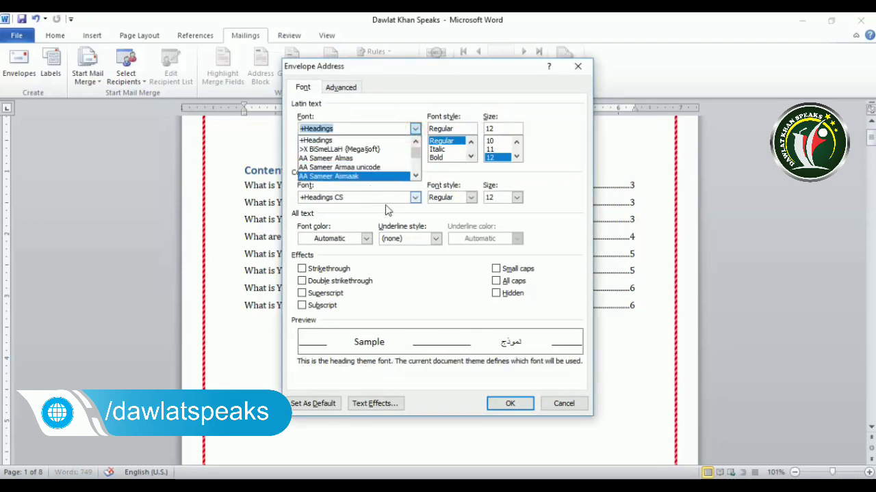
pyautogui.click(561, 403)
pyautogui.click(561, 403)
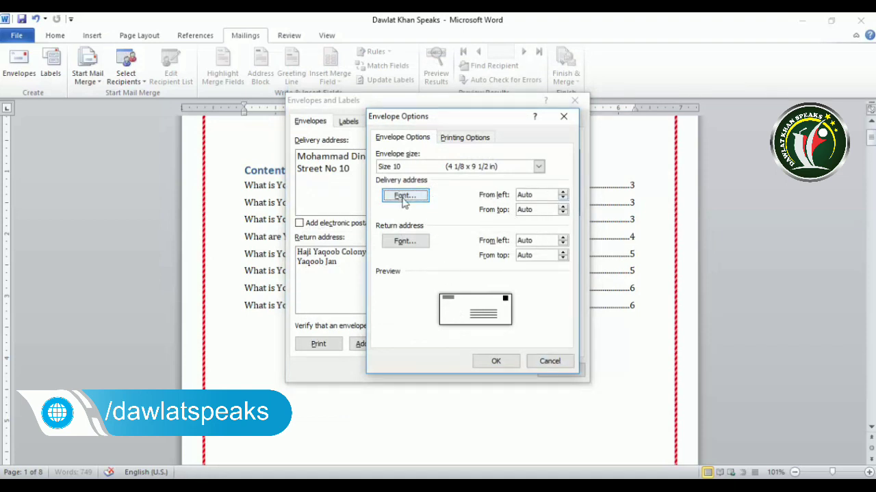
# - Set the delivery address position to 3.2" from the left
pyautogui.click(562, 195)
pyautogui.click(563, 195)
pyautogui.click(563, 195)
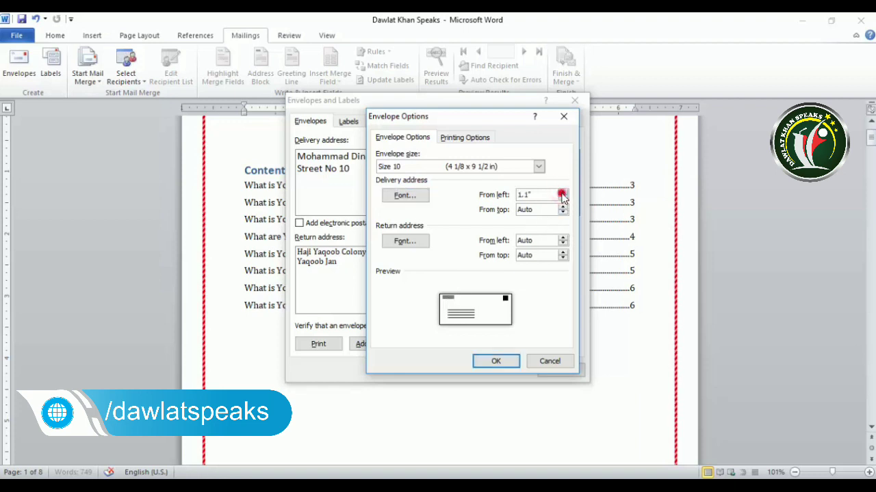
pyautogui.click(563, 195)
pyautogui.click(562, 194)
pyautogui.click(563, 195)
pyautogui.click(562, 195)
pyautogui.click(562, 195)
pyautogui.click(562, 195)
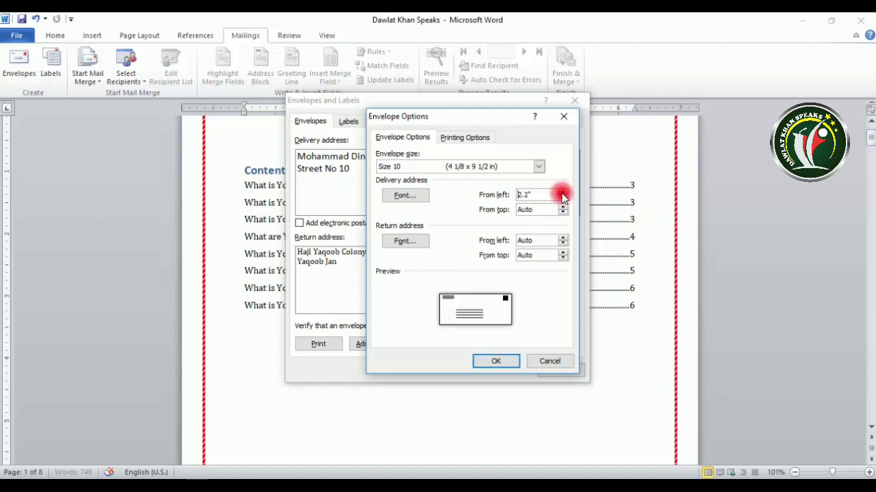
pyautogui.click(562, 195)
pyautogui.click(563, 195)
pyautogui.click(563, 195)
pyautogui.click(563, 194)
pyautogui.click(562, 195)
pyautogui.click(562, 195)
pyautogui.click(562, 195)
# - Set the return address position to 1" from the left and 0.7" from the top
pyautogui.click(561, 238)
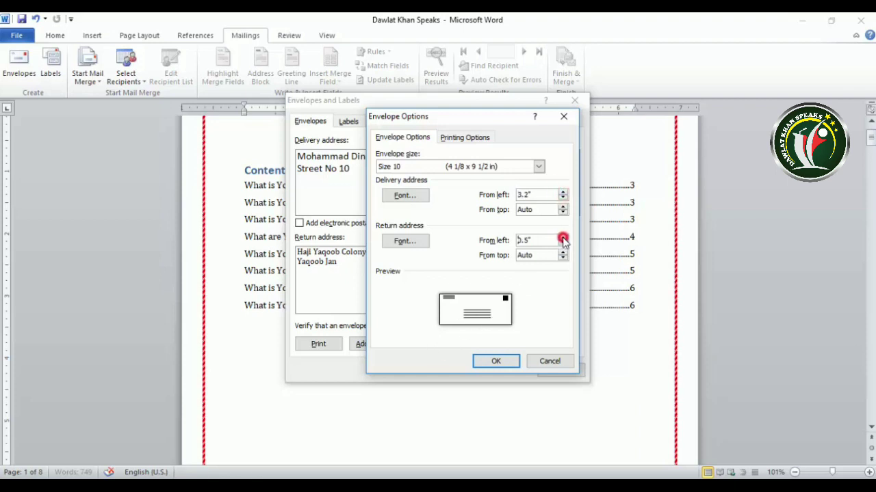
pyautogui.click(561, 238)
pyautogui.click(562, 238)
pyautogui.click(562, 251)
pyautogui.click(562, 252)
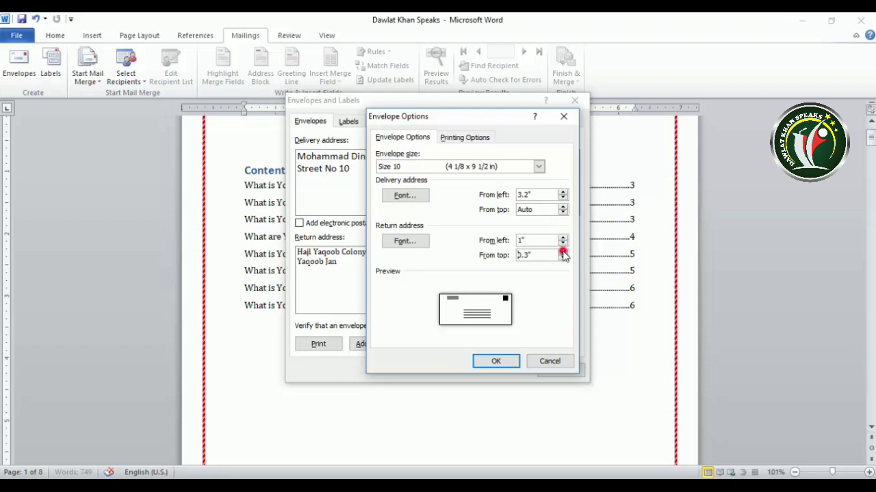
pyautogui.click(562, 252)
pyautogui.click(562, 251)
pyautogui.click(562, 252)
pyautogui.click(562, 252)
pyautogui.click(460, 141)
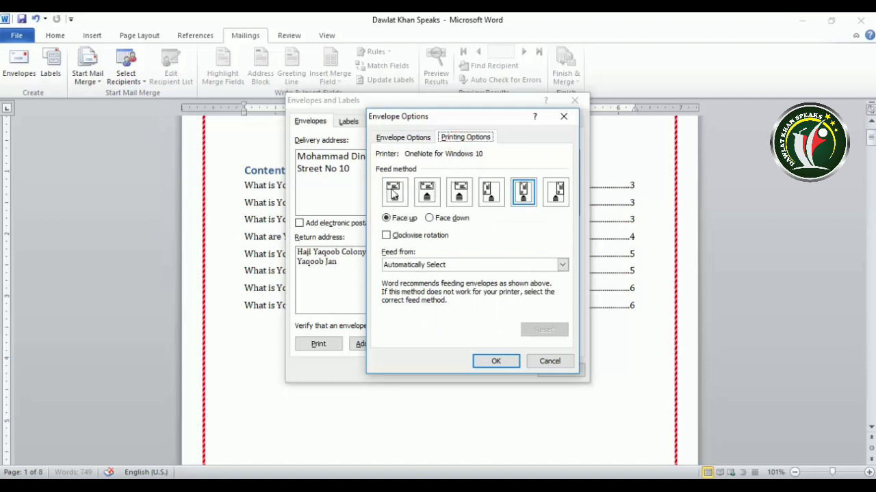
# - Try different envelope feed methods and Face down, ending on the default feed face up
pyautogui.click(393, 194)
pyautogui.click(425, 195)
pyautogui.click(457, 194)
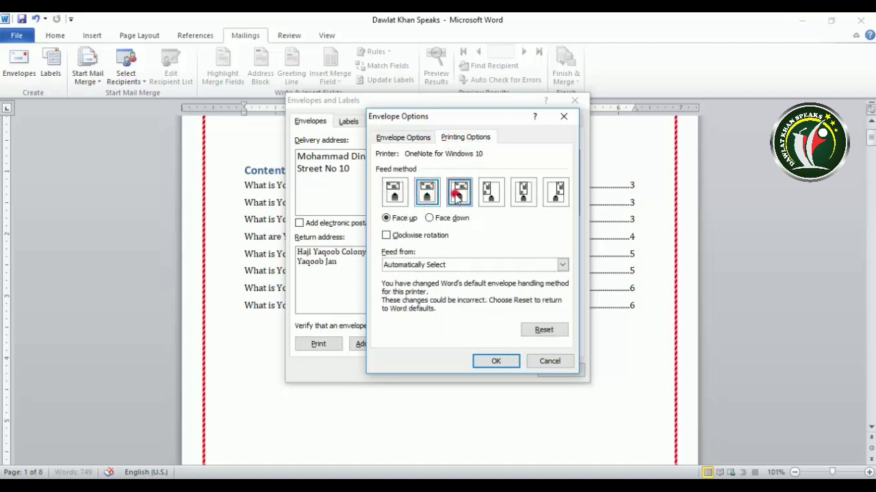
pyautogui.click(490, 195)
pyautogui.click(523, 195)
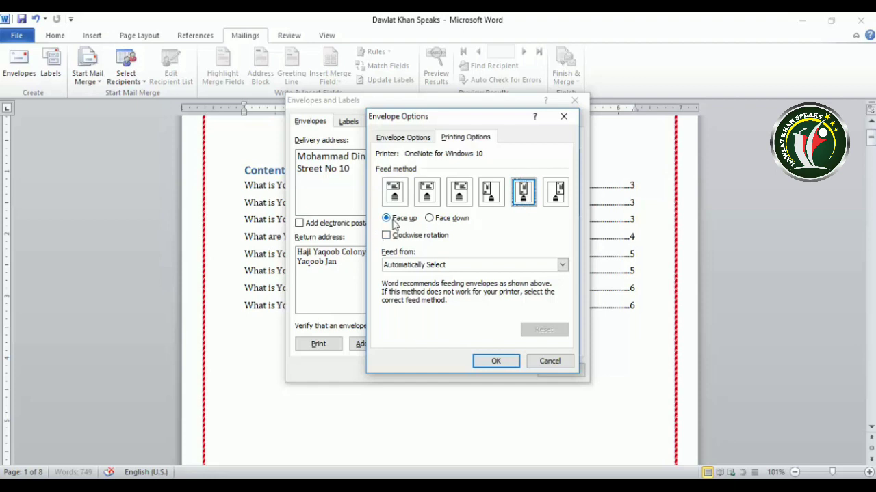
pyautogui.click(429, 219)
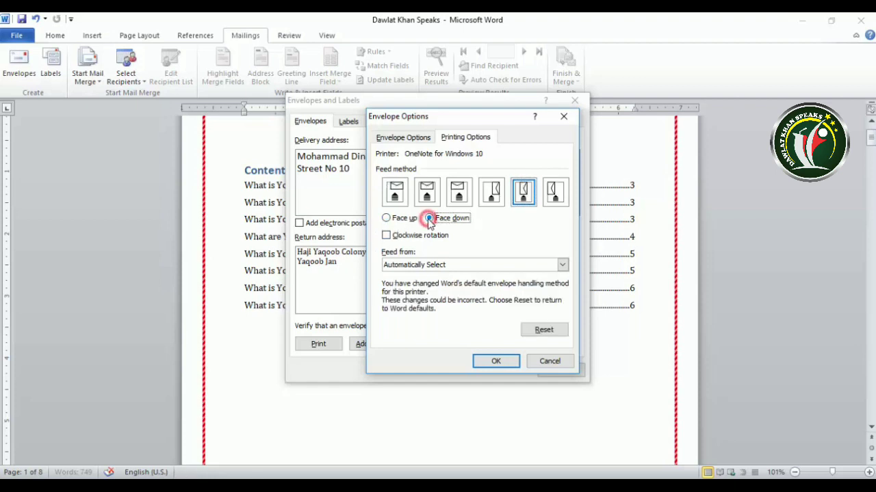
pyautogui.click(386, 218)
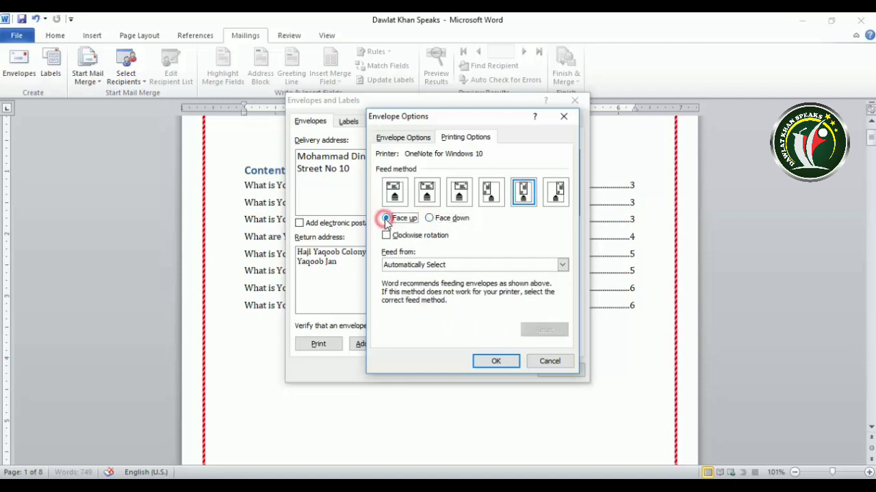
pyautogui.click(430, 218)
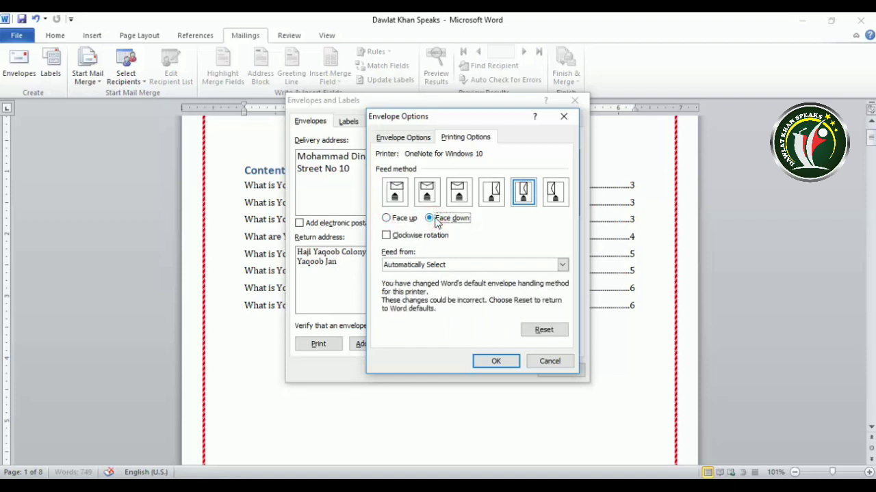
pyautogui.click(386, 218)
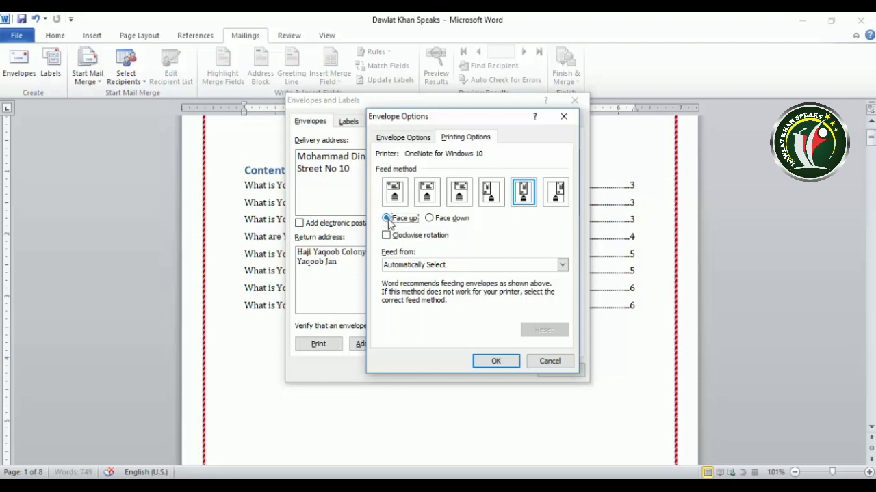
# - Turn on Clockwise rotation, check the Feed from sources, then cancel all changes
pyautogui.click(386, 236)
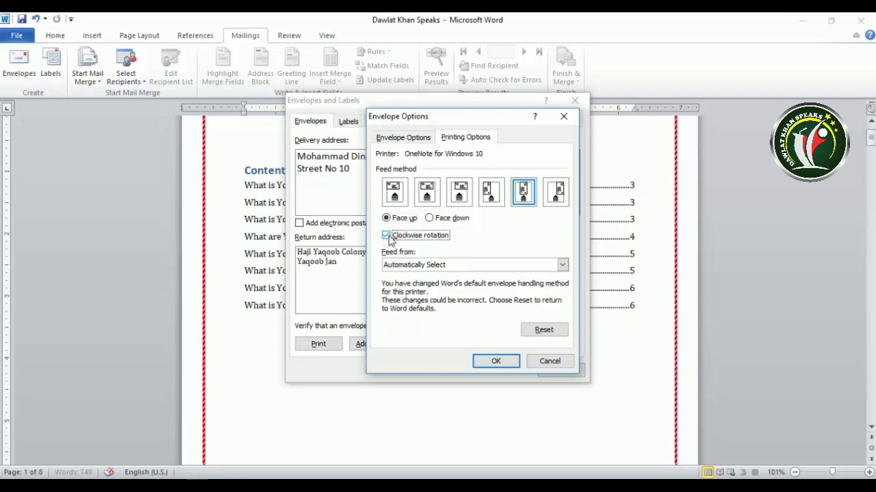
pyautogui.click(387, 235)
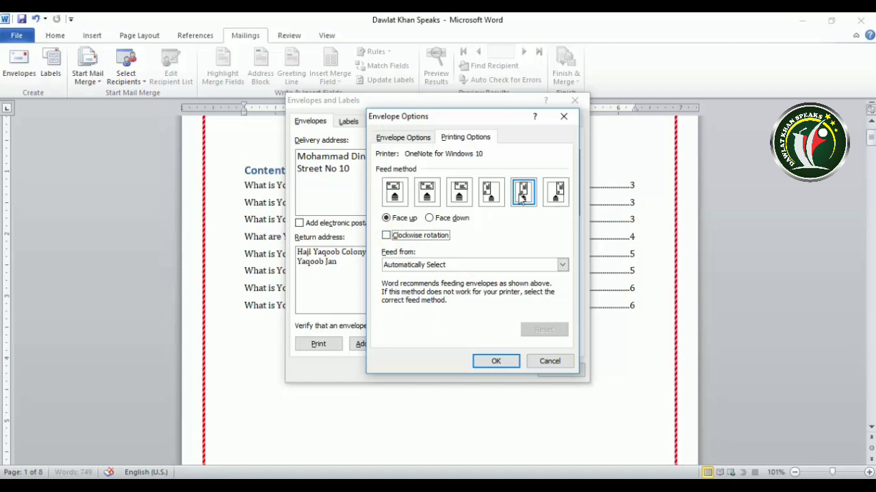
pyautogui.click(387, 236)
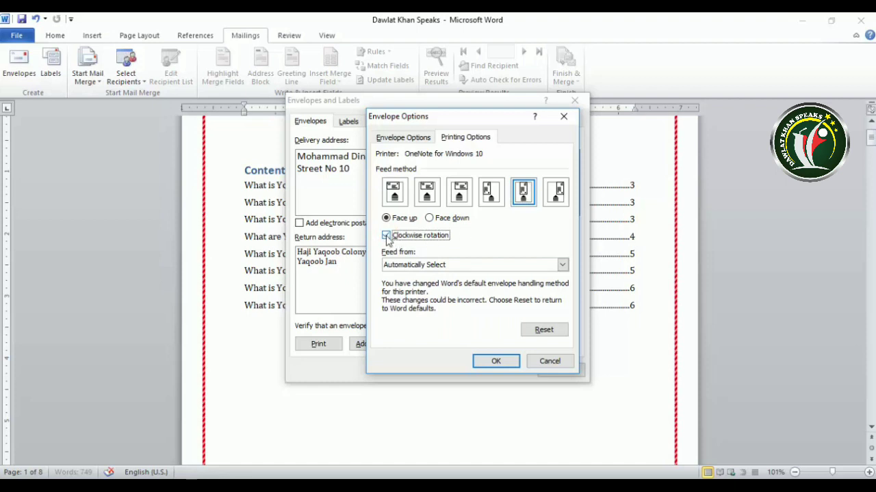
pyautogui.click(563, 266)
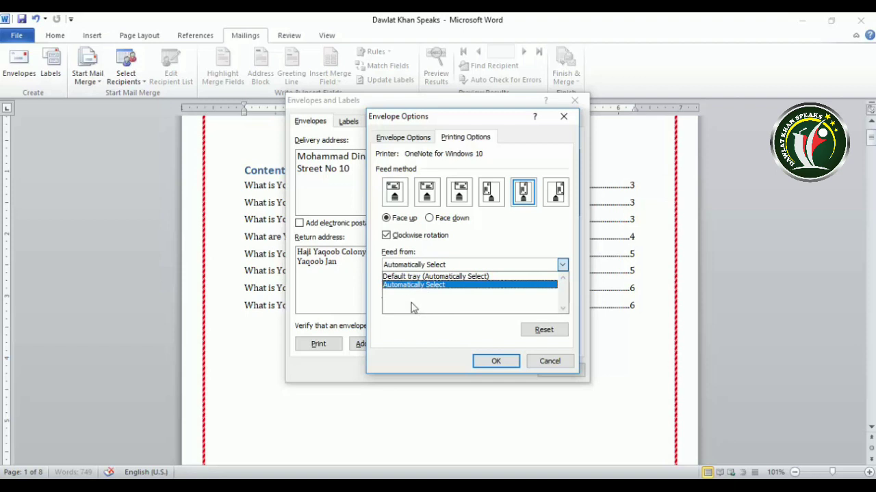
pyautogui.click(342, 280)
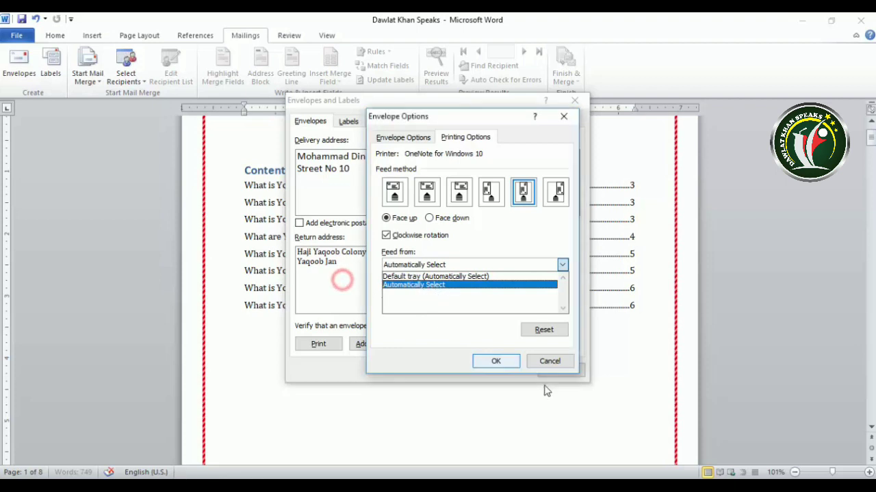
pyautogui.click(551, 361)
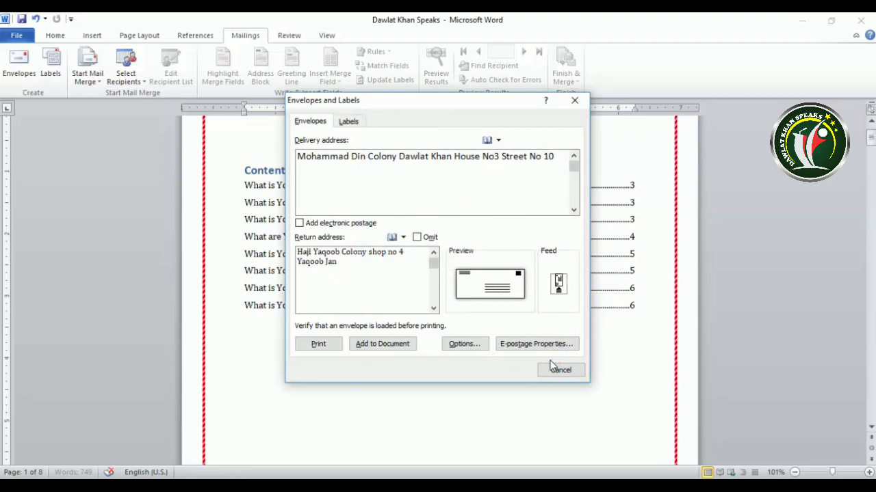
pyautogui.click(520, 344)
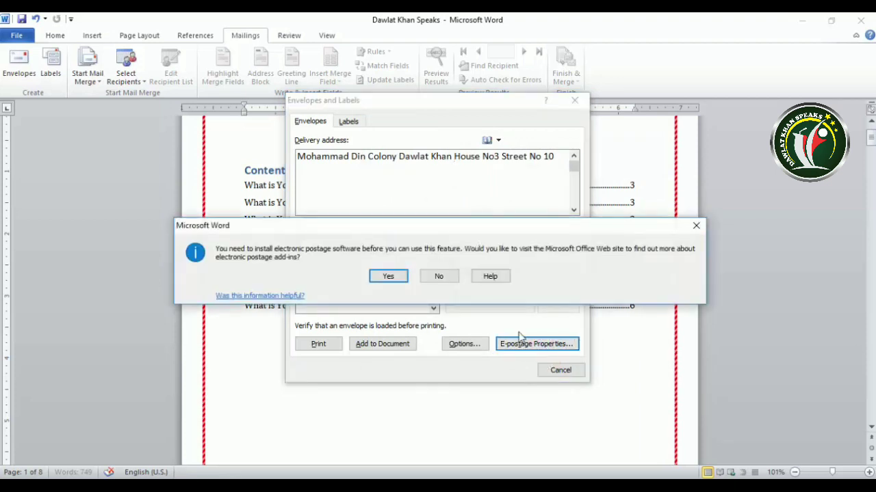
pyautogui.click(696, 226)
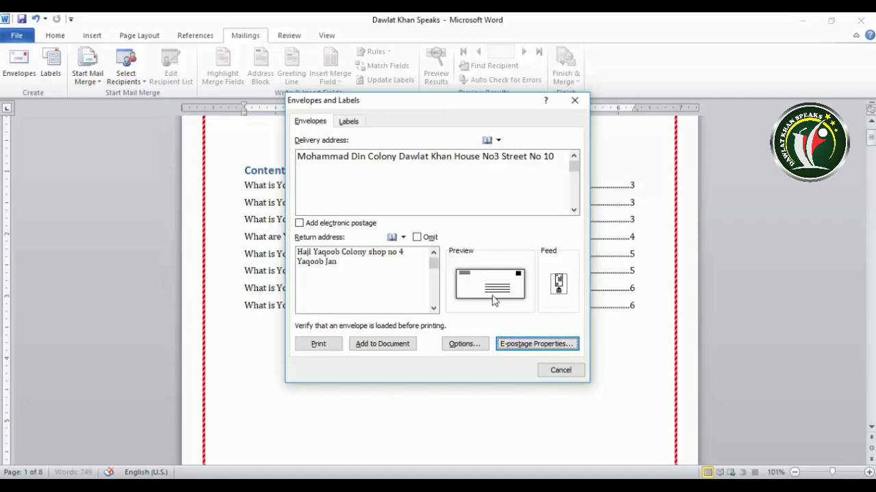
pyautogui.click(381, 350)
# - Add the envelope to the document as a new first page
pyautogui.click(388, 286)
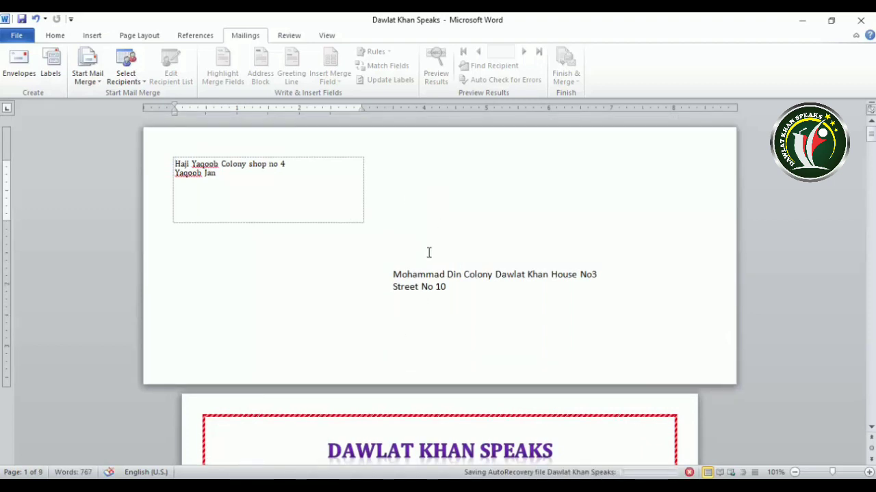
pyautogui.click(235, 192)
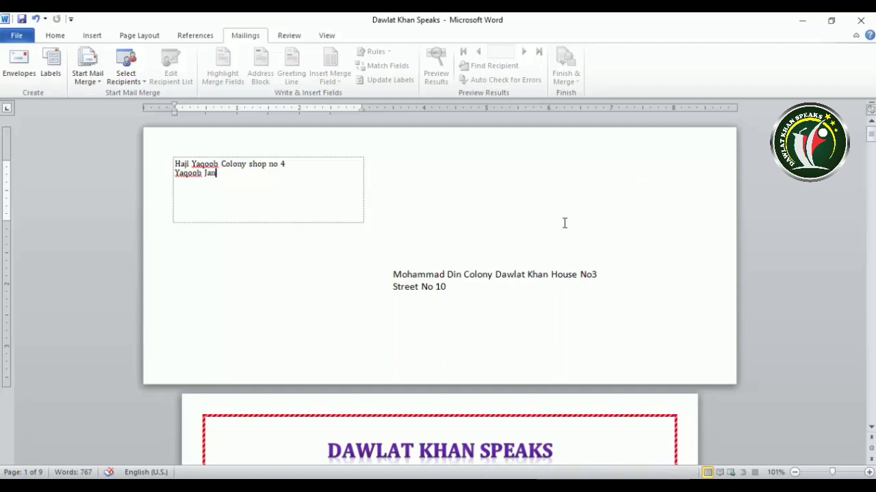
pyautogui.scroll(-8, 563, 223)
pyautogui.scroll(-2, 565, 223)
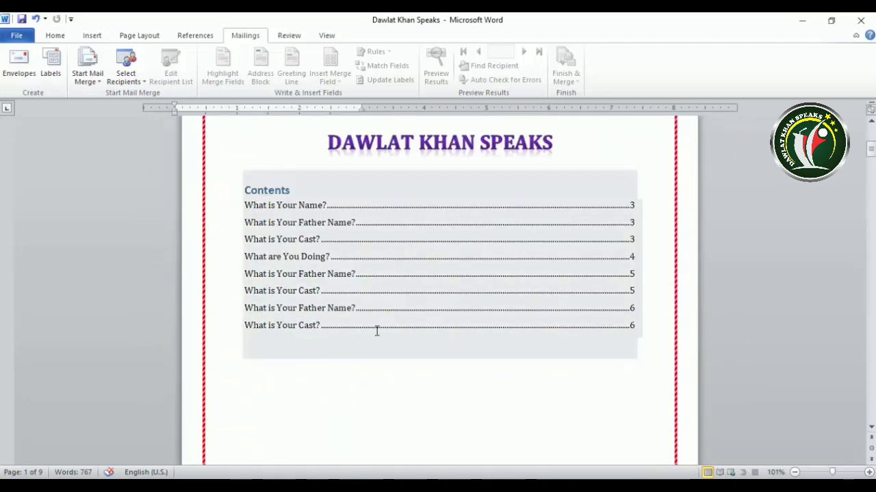
pyautogui.click(300, 396)
# - Scroll down to the blank bordered page 7 and place the insertion point there
pyautogui.scroll(3, 325, 381)
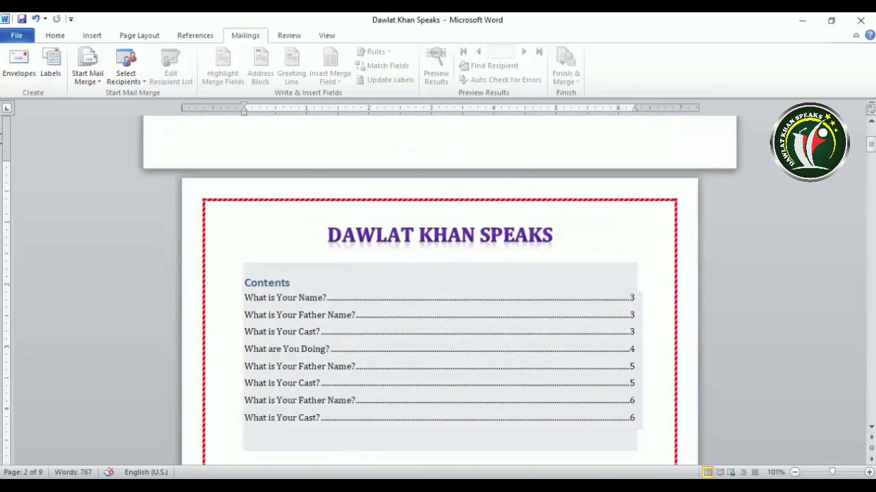
pyautogui.scroll(5, 214, 360)
pyautogui.scroll(-8, 219, 354)
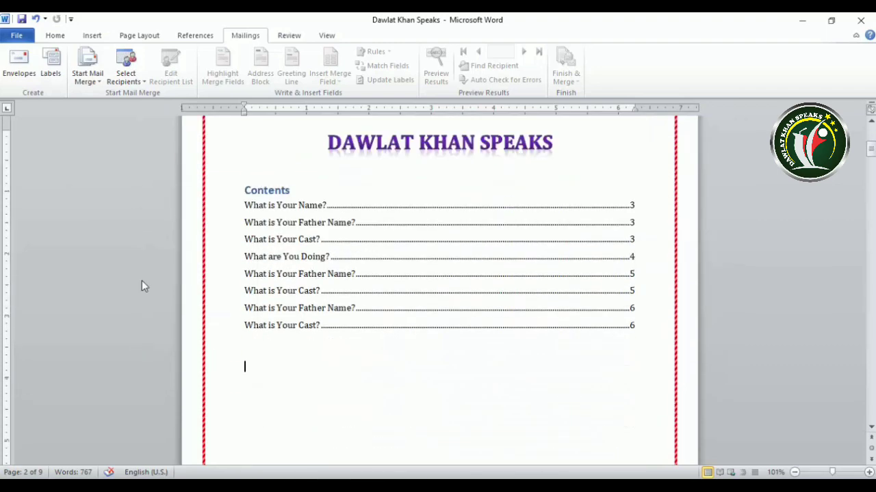
pyautogui.scroll(-13, 328, 417)
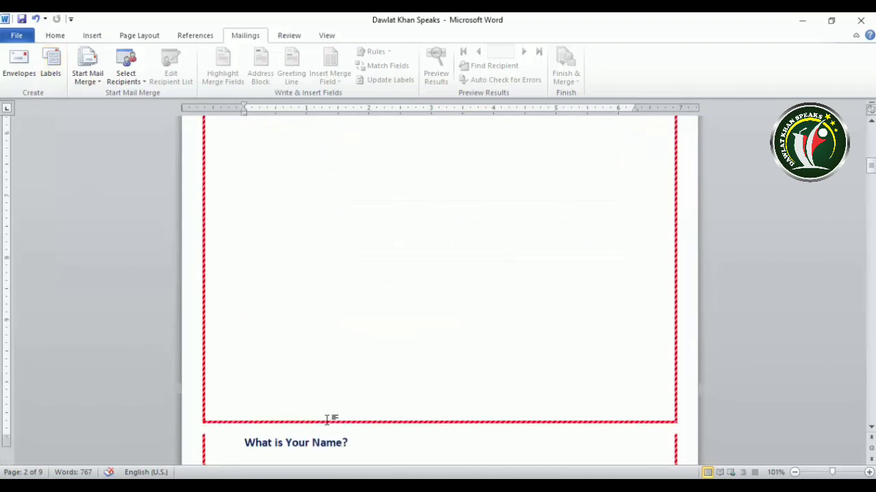
pyautogui.scroll(-20, 327, 420)
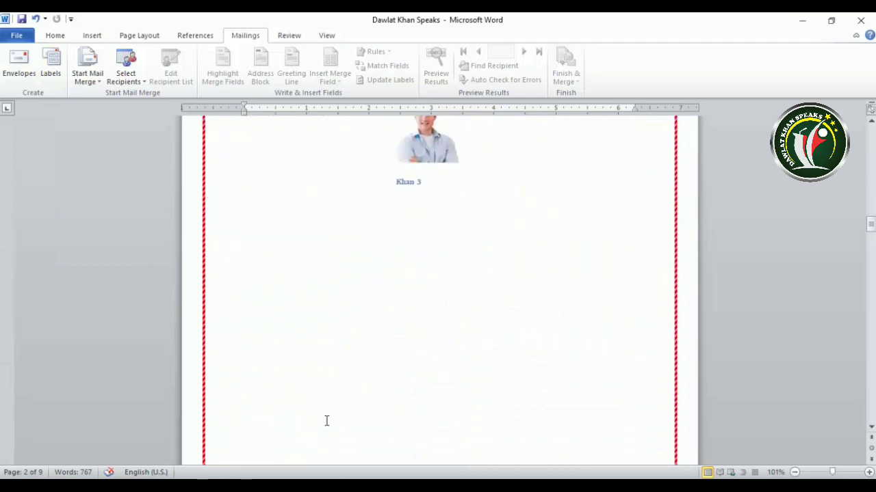
pyautogui.scroll(-20, 326, 421)
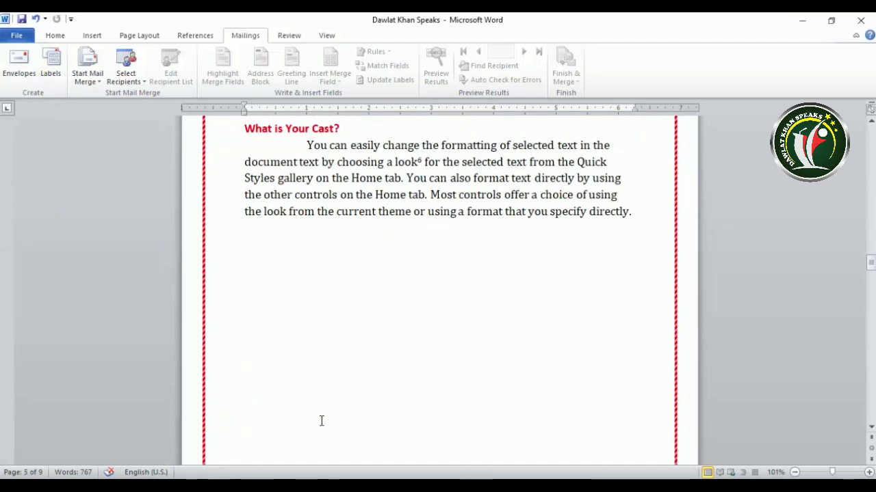
pyautogui.scroll(-20, 321, 421)
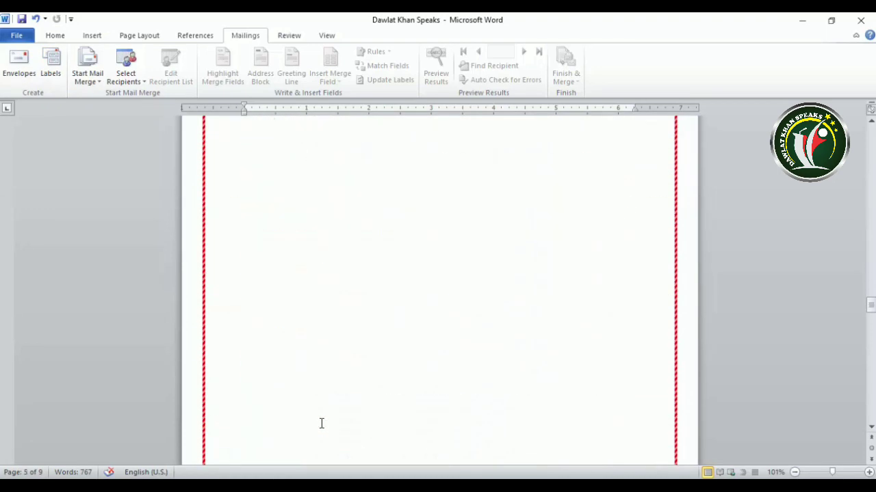
pyautogui.scroll(-10, 322, 424)
pyautogui.click(245, 272)
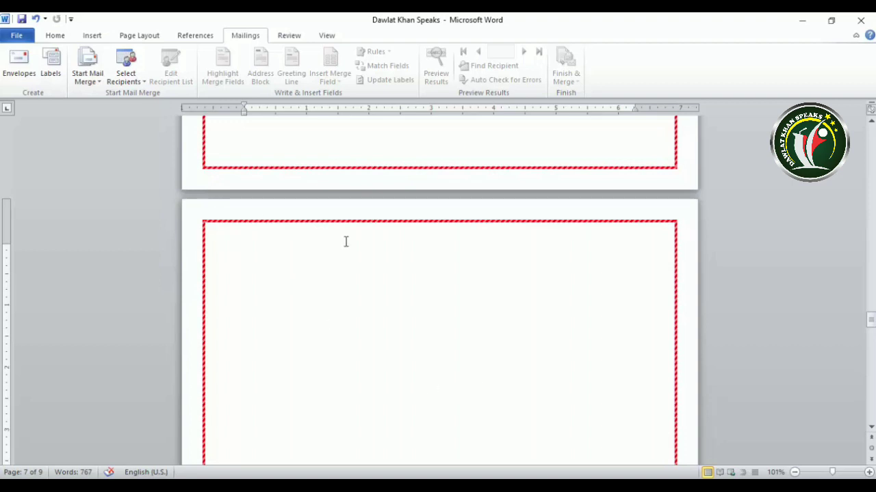
# - In Labels, turn Use return address on and off again, keeping the delivery address on a full page
pyautogui.click(52, 72)
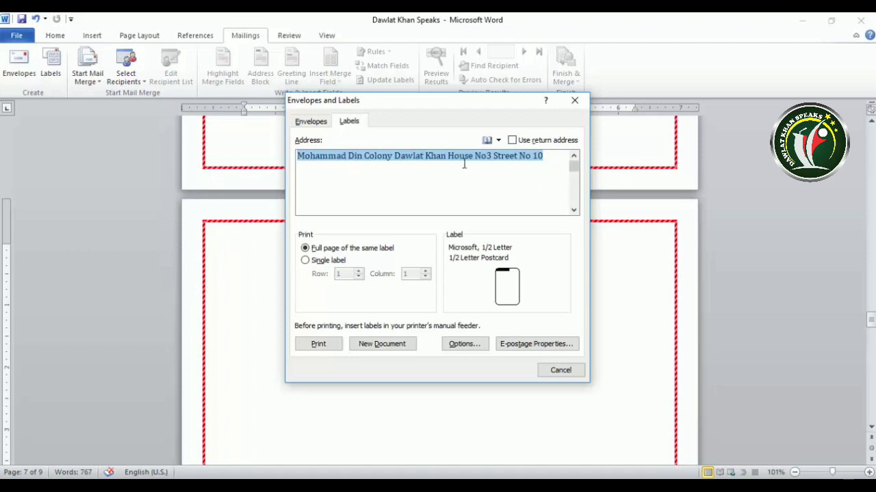
pyautogui.click(513, 141)
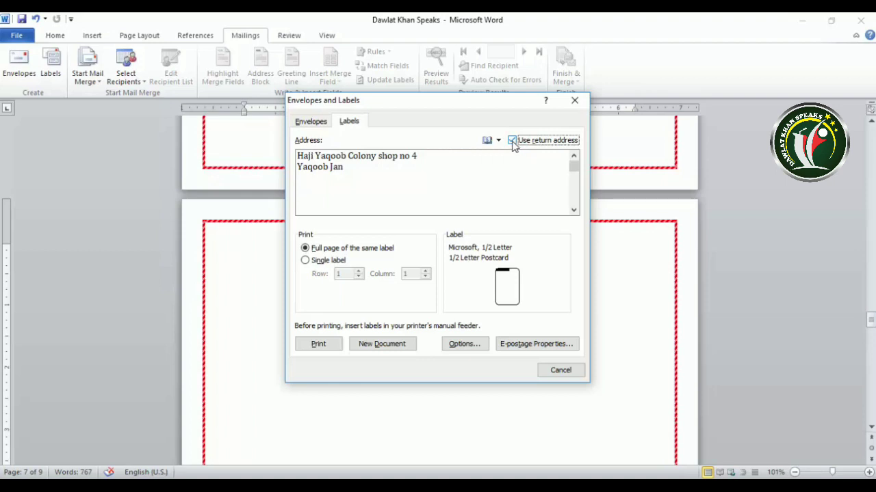
pyautogui.click(512, 141)
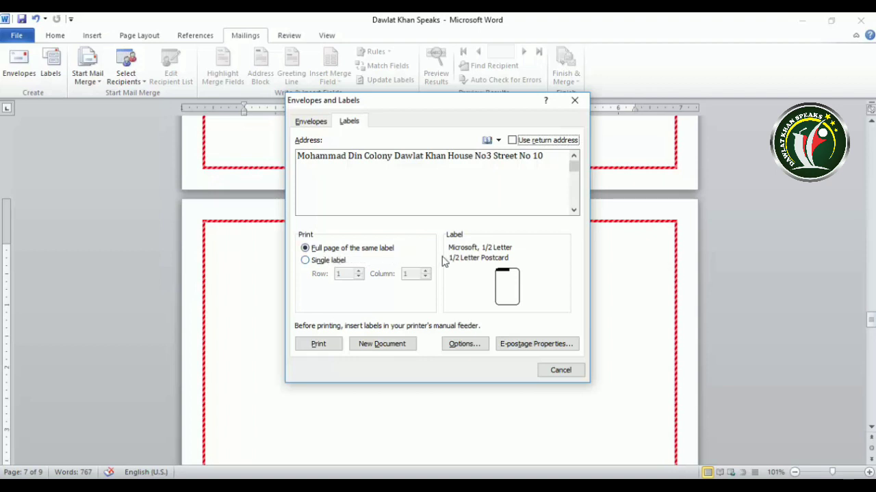
# - Switch to a Single label and adjust its row number
pyautogui.click(305, 261)
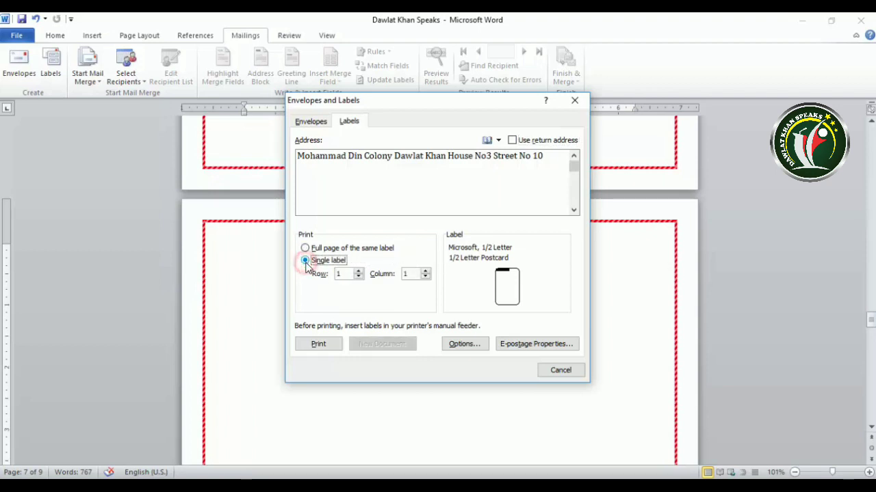
pyautogui.click(359, 272)
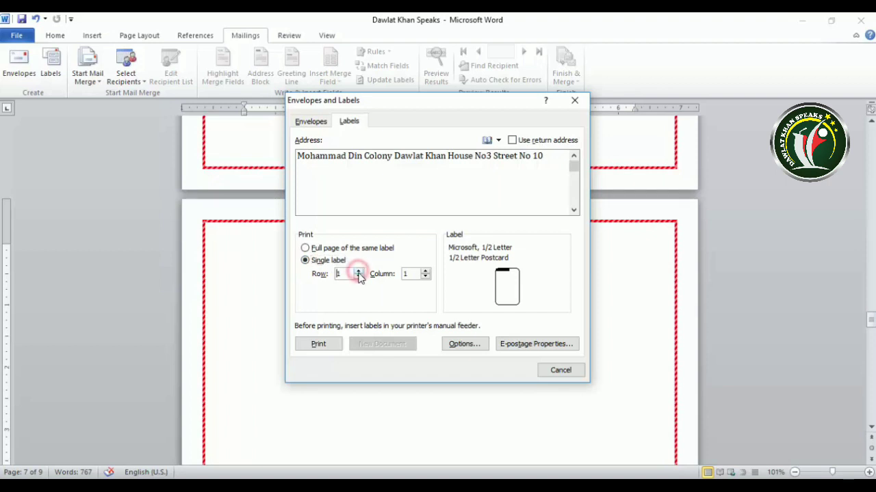
pyautogui.click(359, 272)
pyautogui.click(359, 277)
pyautogui.click(358, 277)
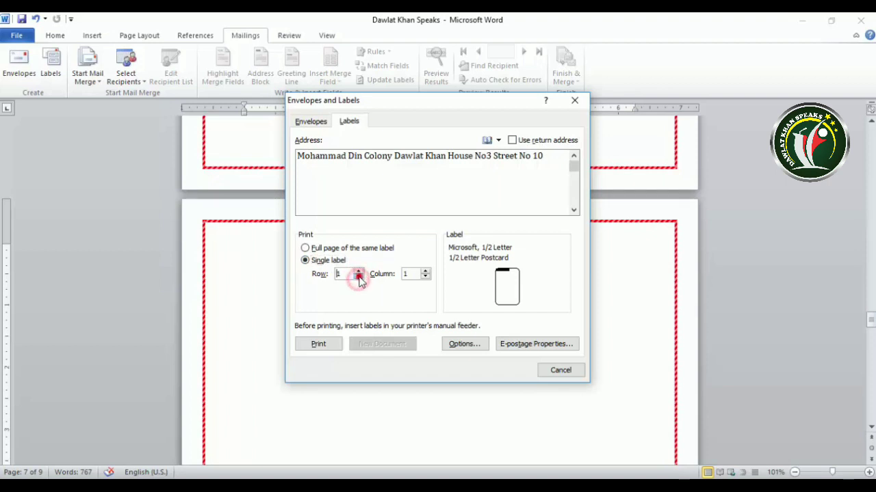
pyautogui.click(358, 277)
pyautogui.doubleClick(348, 273)
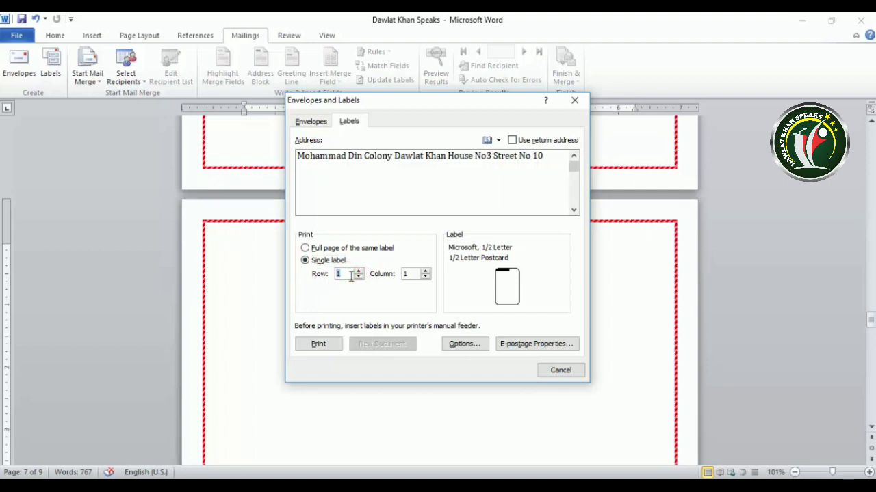
pyautogui.write('5')
# - Set the single label's position to row 10, column 10
pyautogui.doubleClick(411, 274)
pyautogui.moveTo(345, 274); pyautogui.dragTo(322, 278)
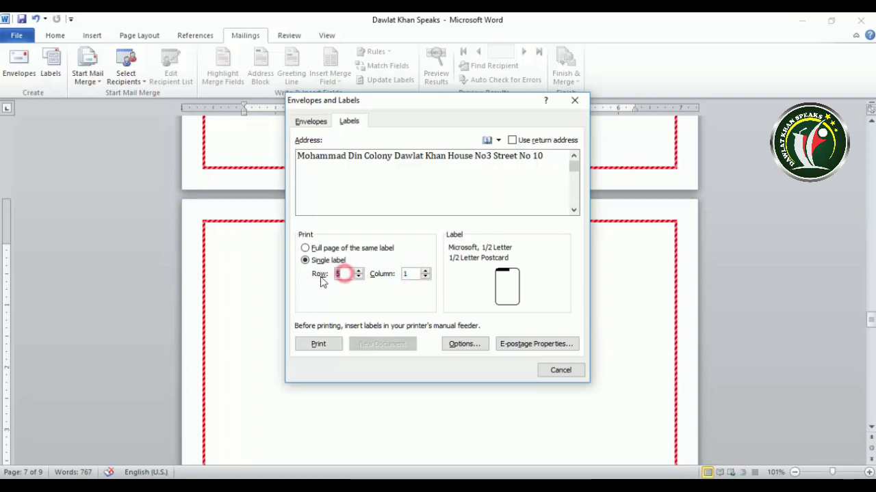
pyautogui.write('10')
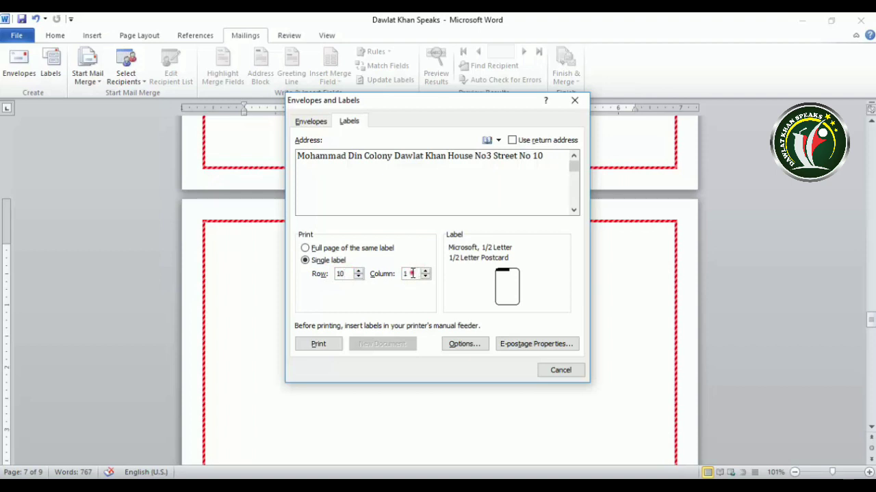
pyautogui.doubleClick(413, 273)
pyautogui.write('0')
pyautogui.press('BackSpace')
pyautogui.click(384, 180)
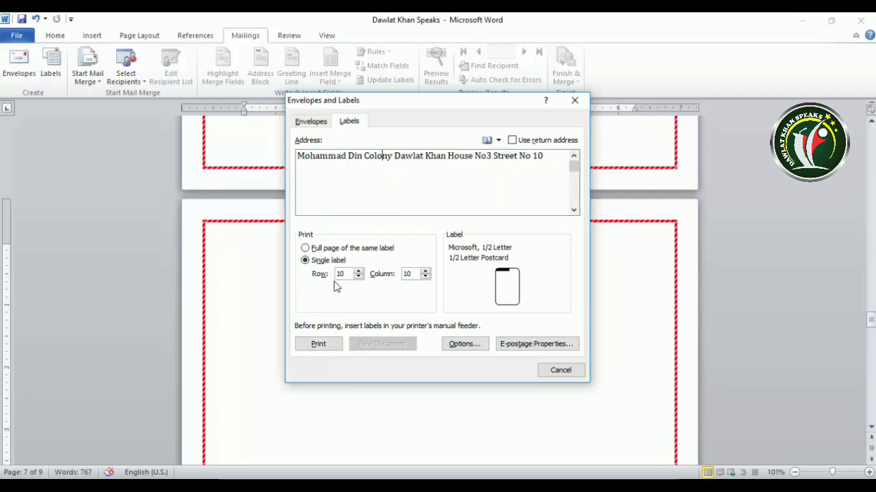
# - In Label Options, browse the product sizes and pick A4 (Landscape)
pyautogui.click(464, 346)
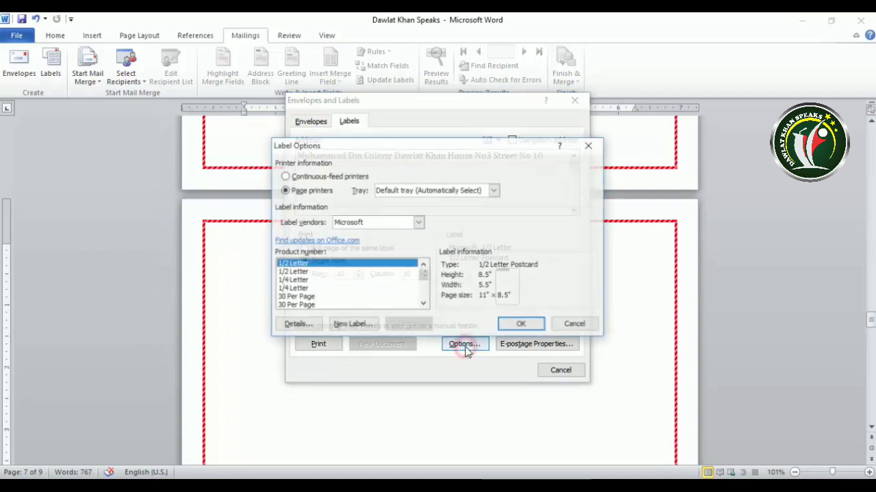
pyautogui.moveTo(336, 148); pyautogui.dragTo(474, 145)
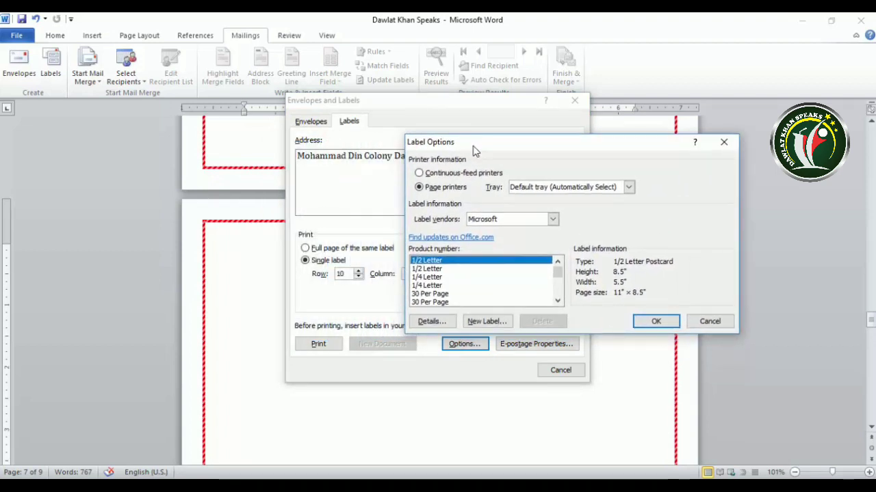
pyautogui.click(428, 277)
pyautogui.click(426, 285)
pyautogui.click(427, 293)
pyautogui.scroll(-3, 443, 293)
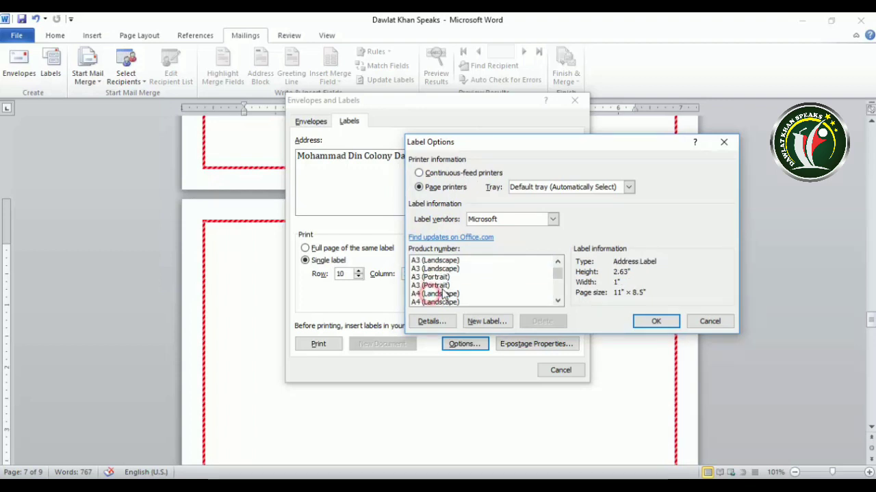
pyautogui.scroll(-1, 435, 281)
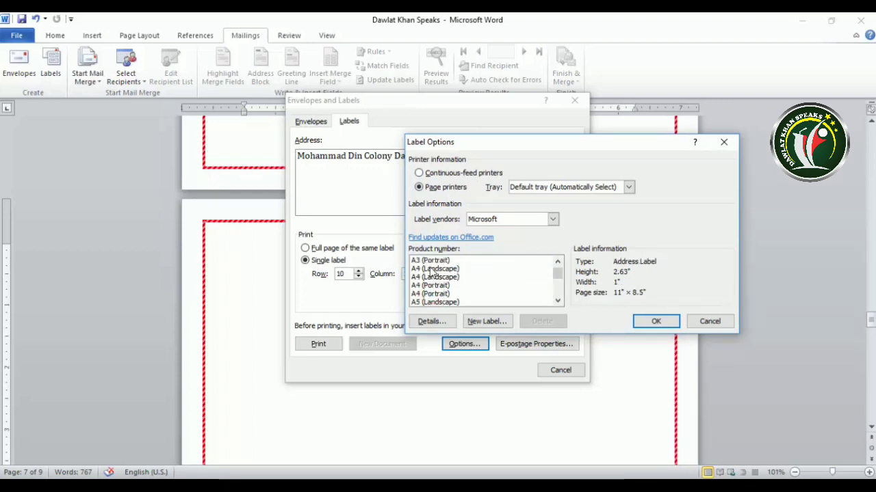
pyautogui.click(432, 268)
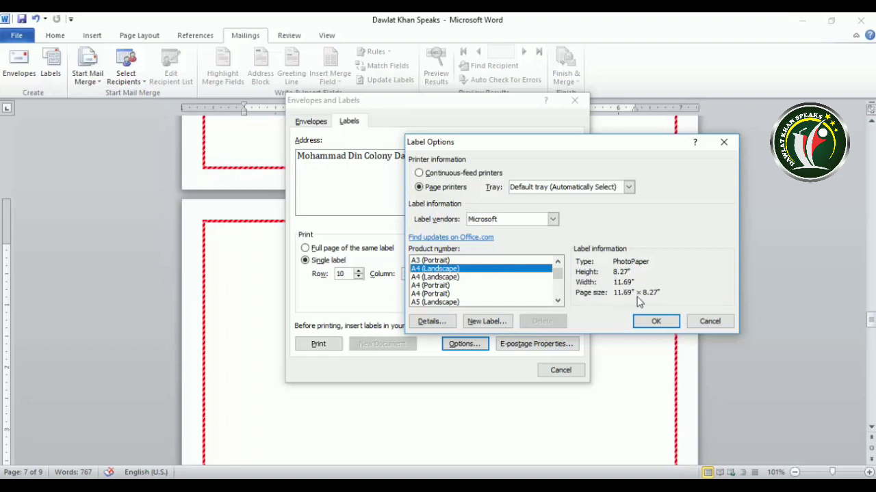
# - Switch the label vendor to APLI and confirm the APLI 01209 price label
pyautogui.click(552, 219)
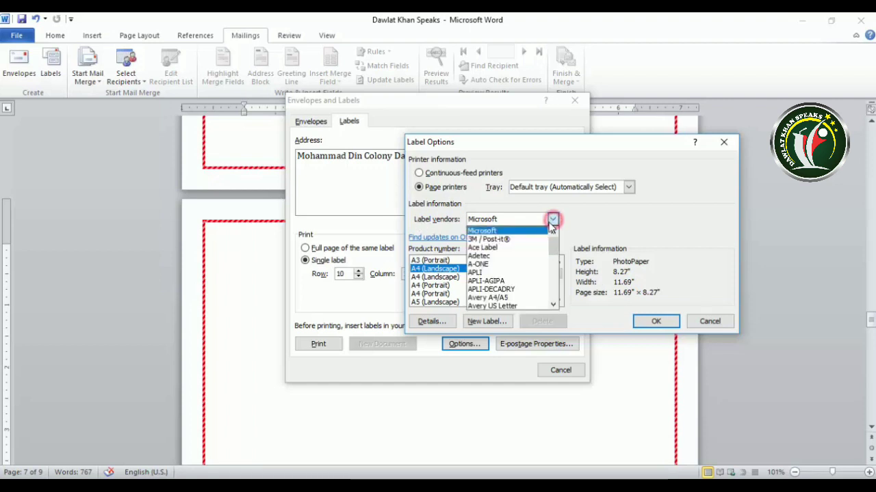
pyautogui.click(483, 265)
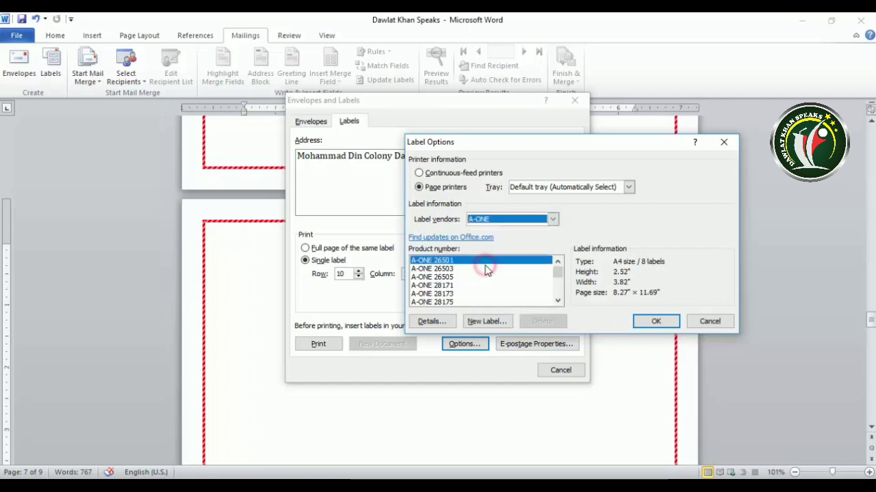
pyautogui.click(552, 219)
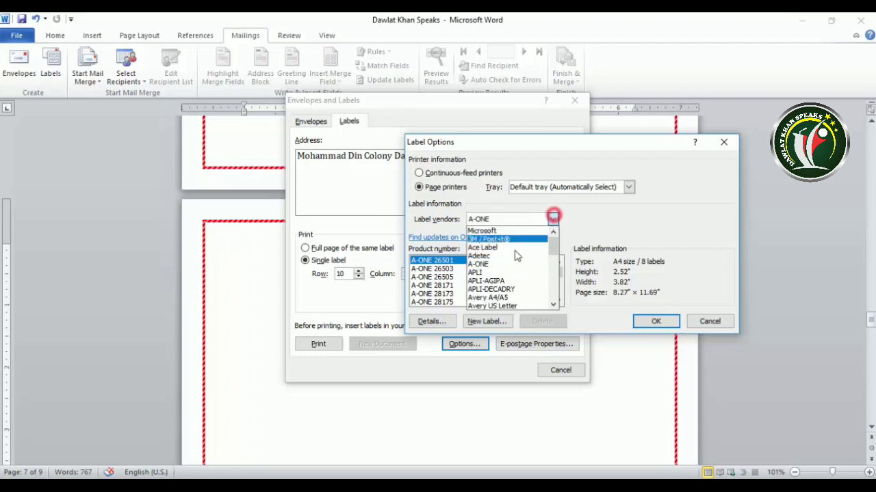
pyautogui.click(484, 273)
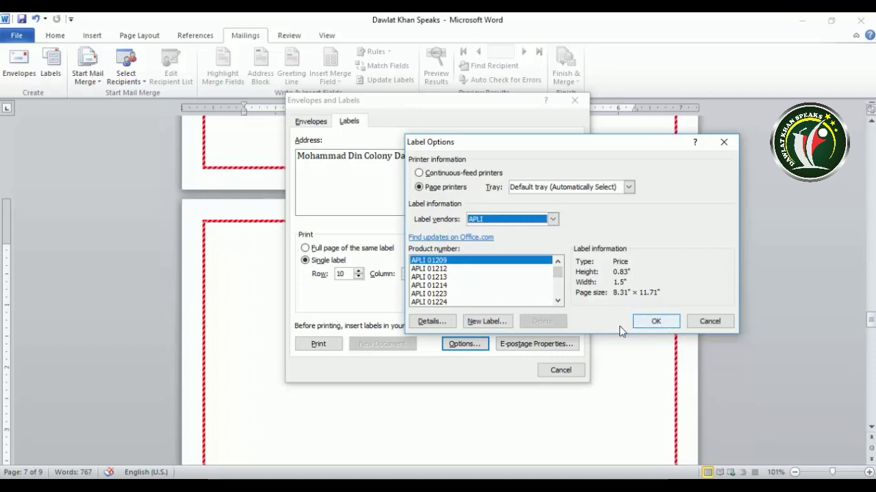
pyautogui.click(655, 322)
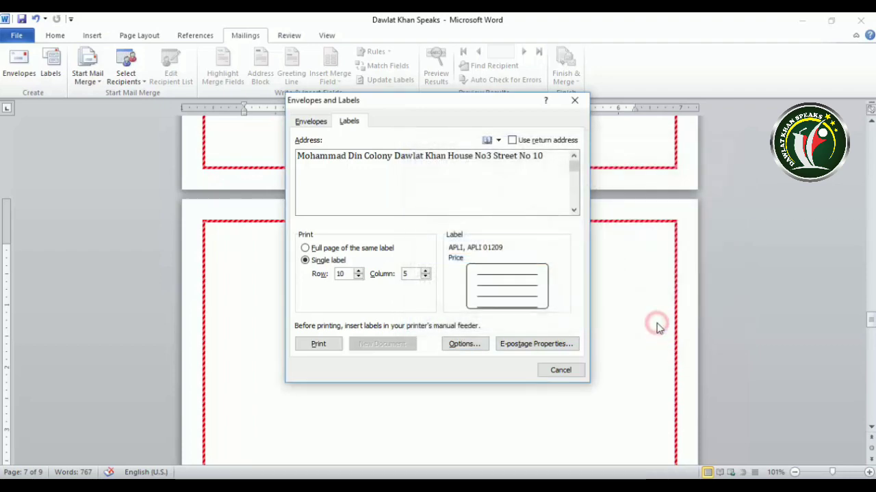
pyautogui.click(507, 291)
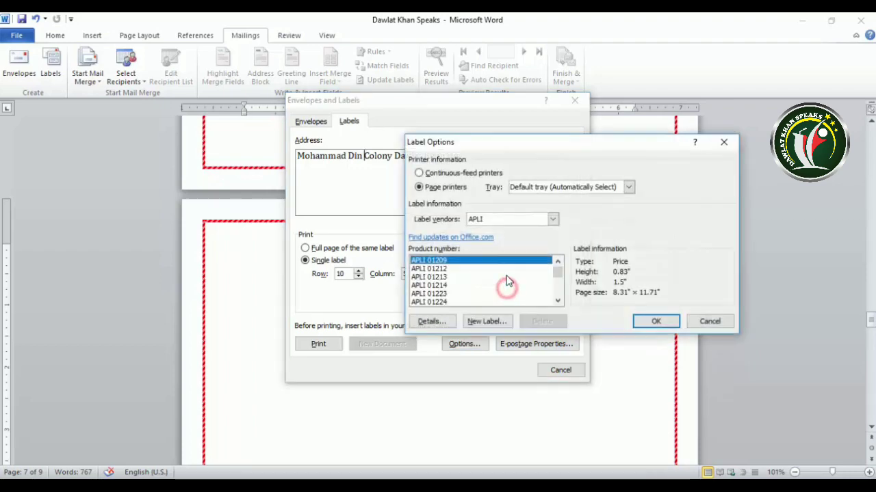
pyautogui.click(703, 319)
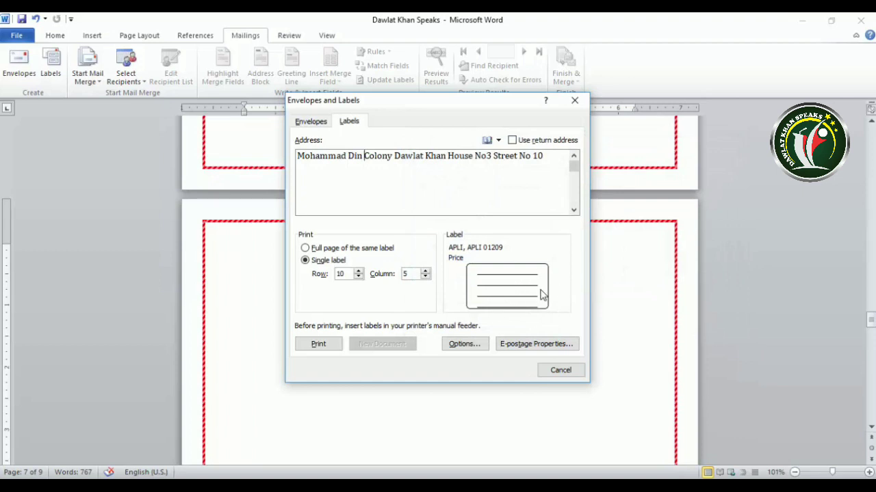
# - Print the single address label, then briefly reopen and close the labels setup
pyautogui.click(319, 345)
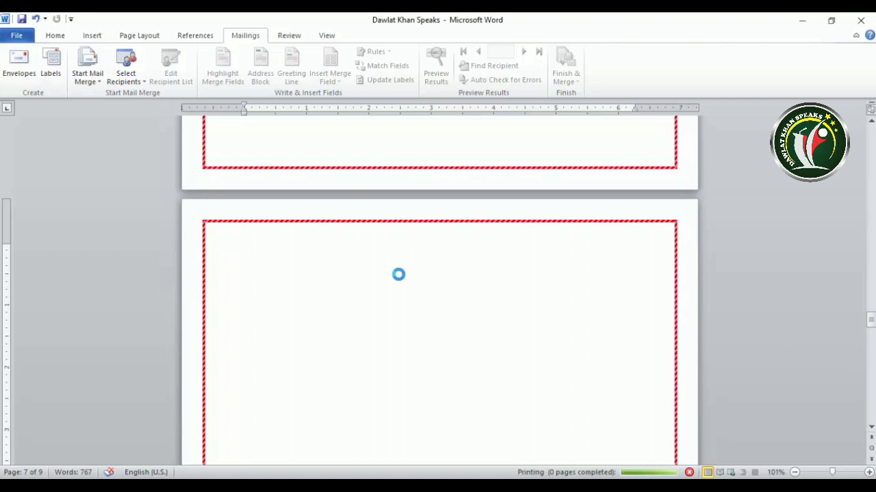
pyautogui.scroll(3, 399, 274)
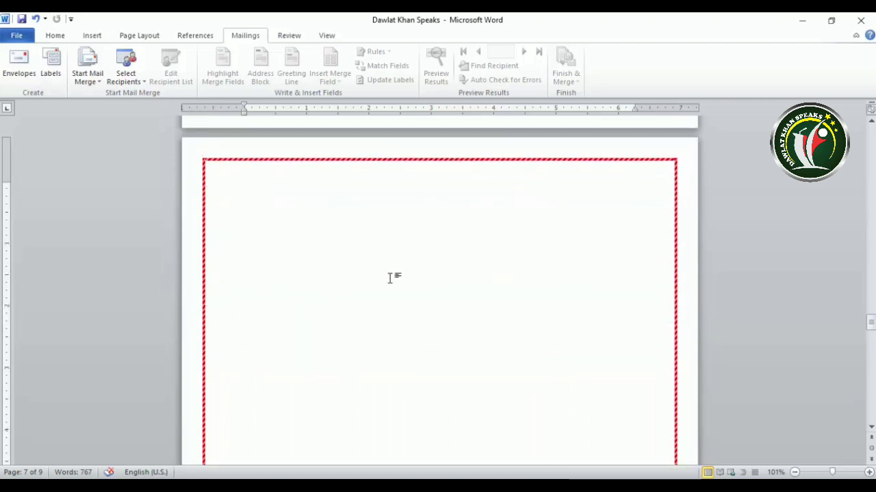
pyautogui.click(51, 65)
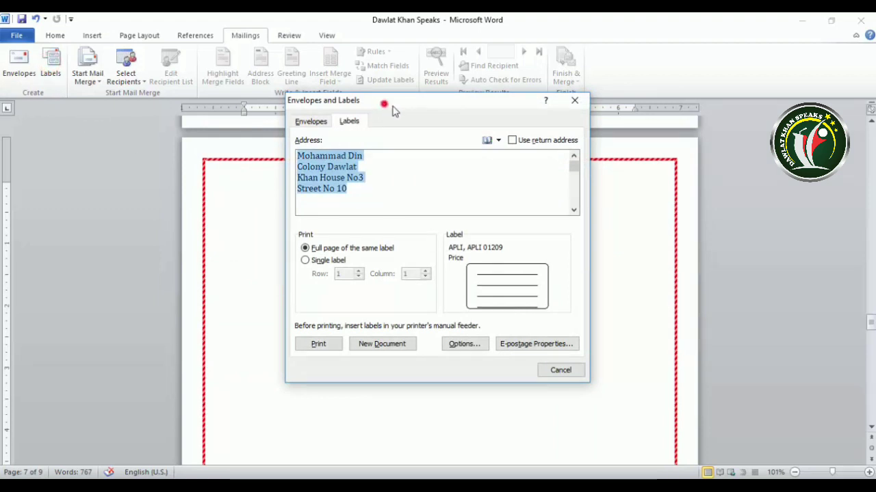
pyautogui.moveTo(383, 106); pyautogui.dragTo(492, 106)
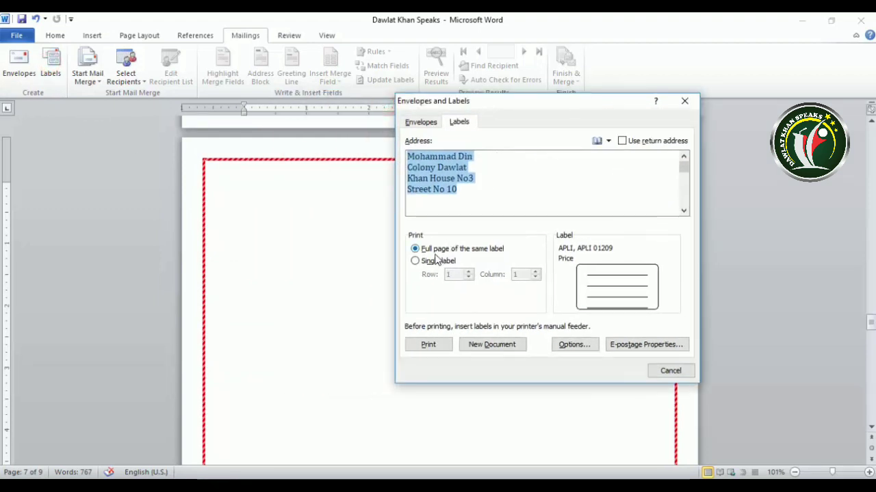
pyautogui.click(684, 105)
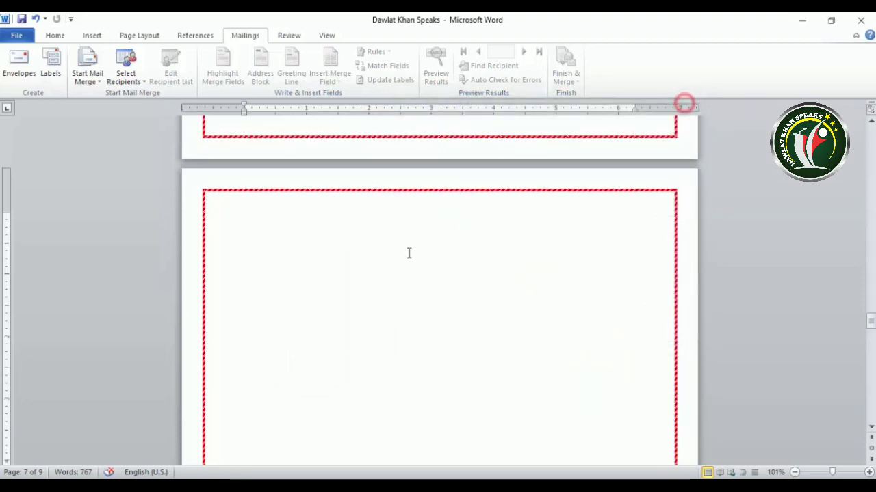
# - Close the stray OneNote window and create a new document with a full page of the labels
pyautogui.click(245, 281)
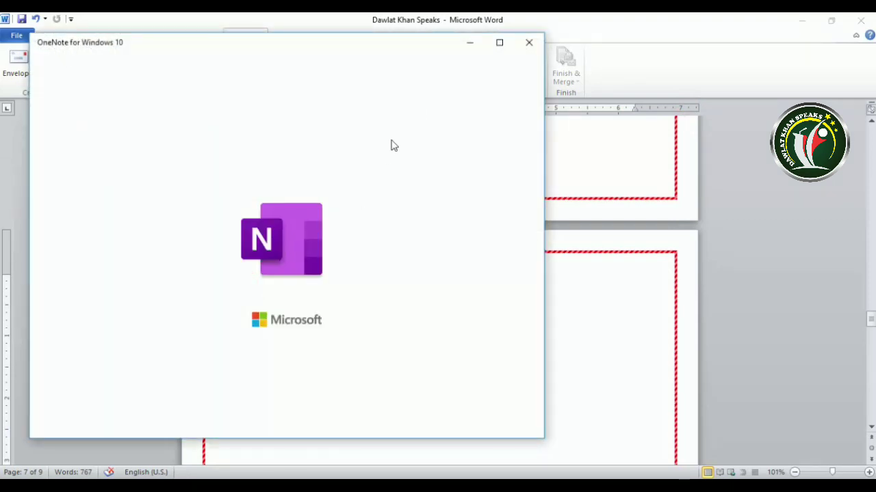
pyautogui.click(528, 43)
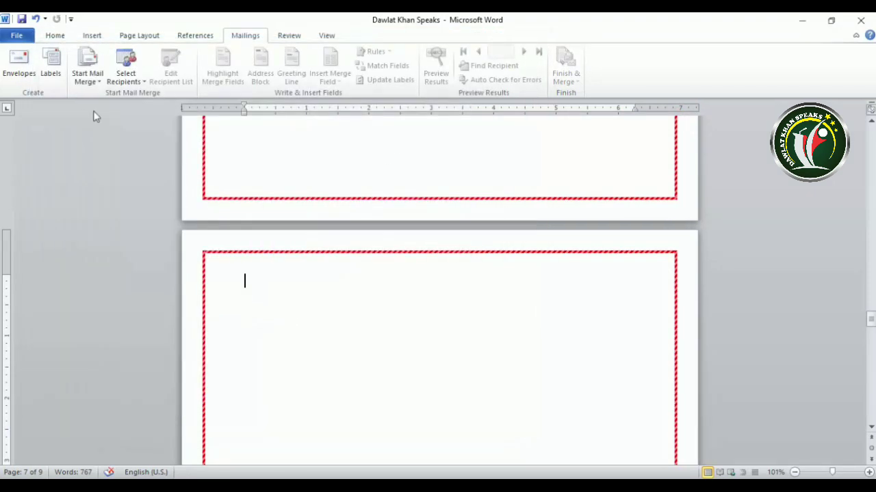
pyautogui.click(52, 71)
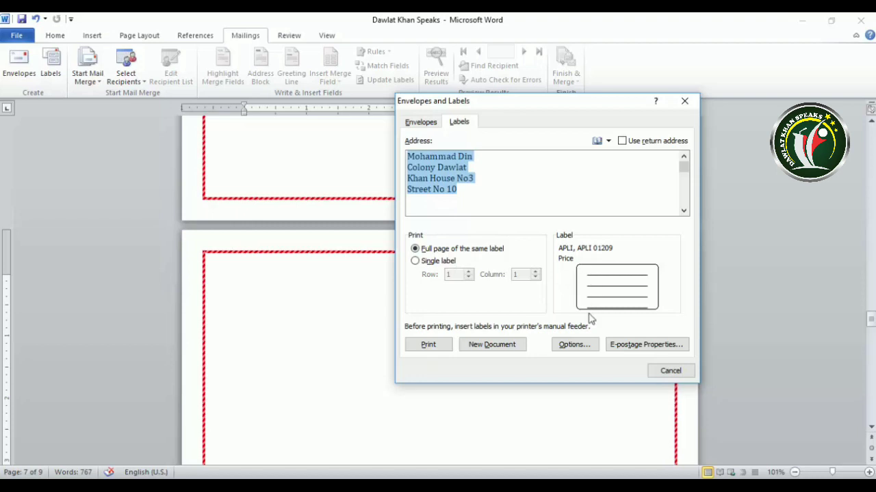
pyautogui.click(498, 346)
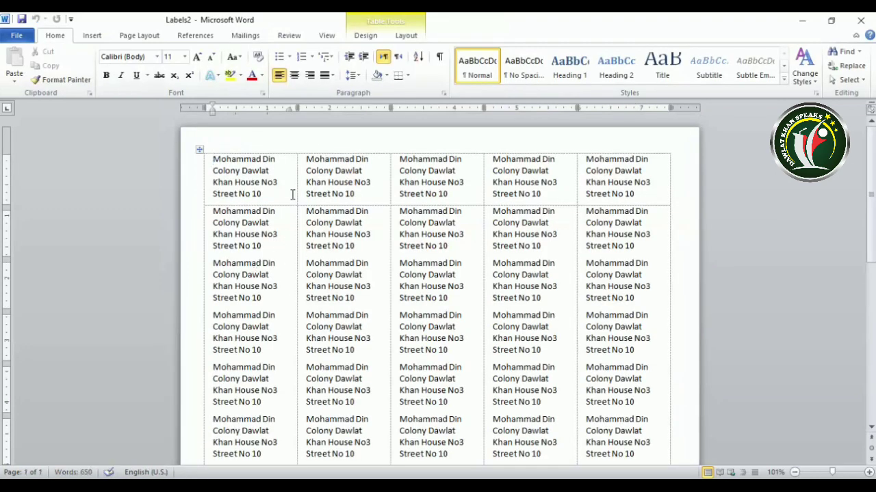
# - Scroll through the Labels2 page to review the five columns of repeated delivery-address labels
pyautogui.scroll(-5, 294, 244)
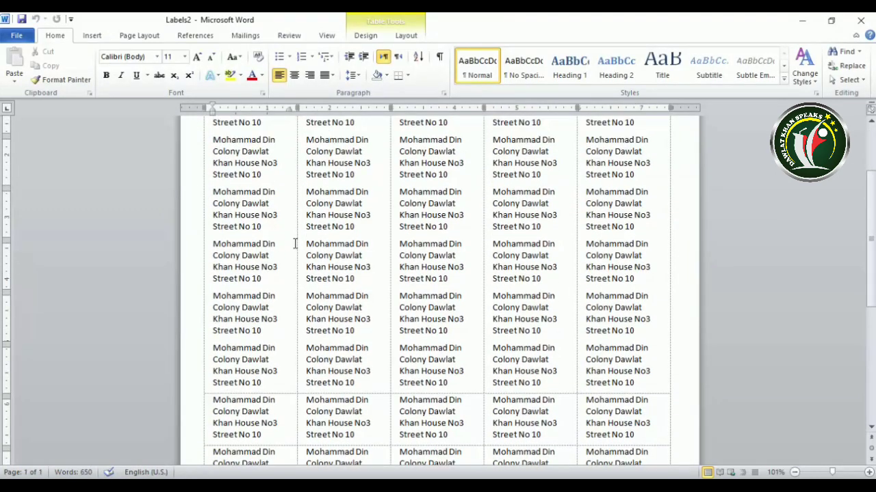
pyautogui.scroll(3, 295, 244)
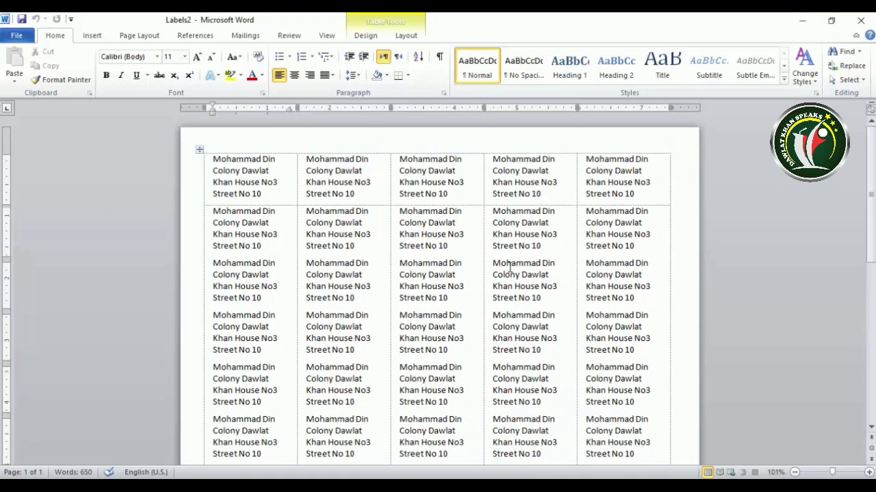
pyautogui.scroll(-5, 509, 267)
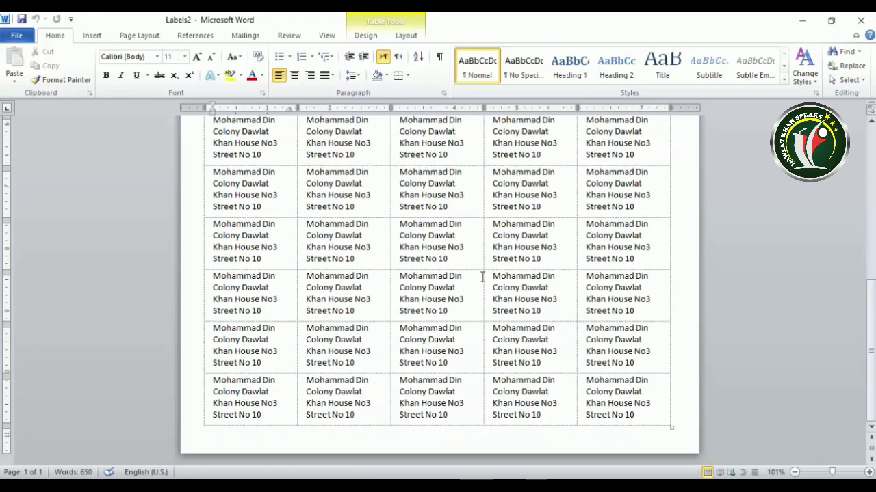
pyautogui.scroll(5, 269, 246)
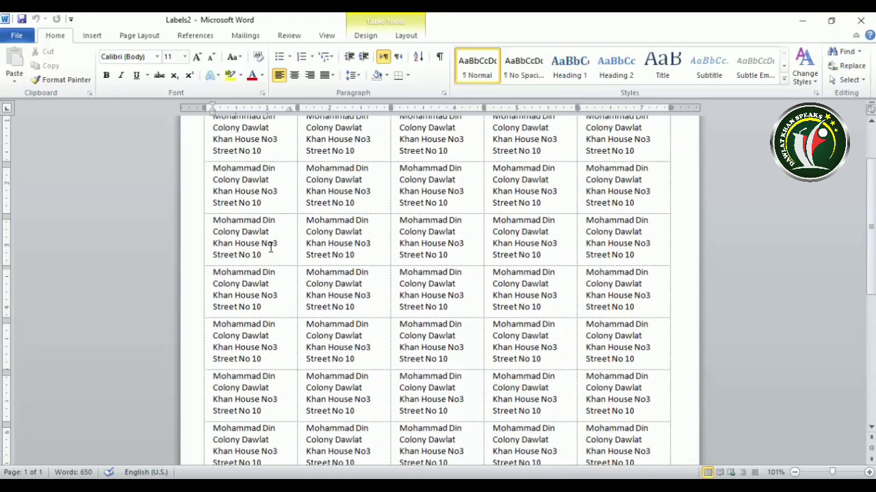
pyautogui.scroll(2, 299, 186)
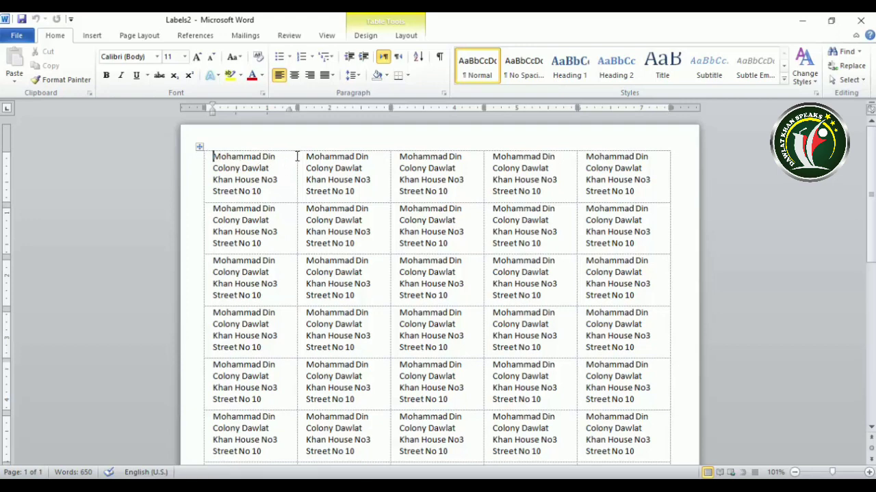
# - Apply All Borders to the whole Labels2 label table and scroll to check the bordered labels
pyautogui.click(198, 149)
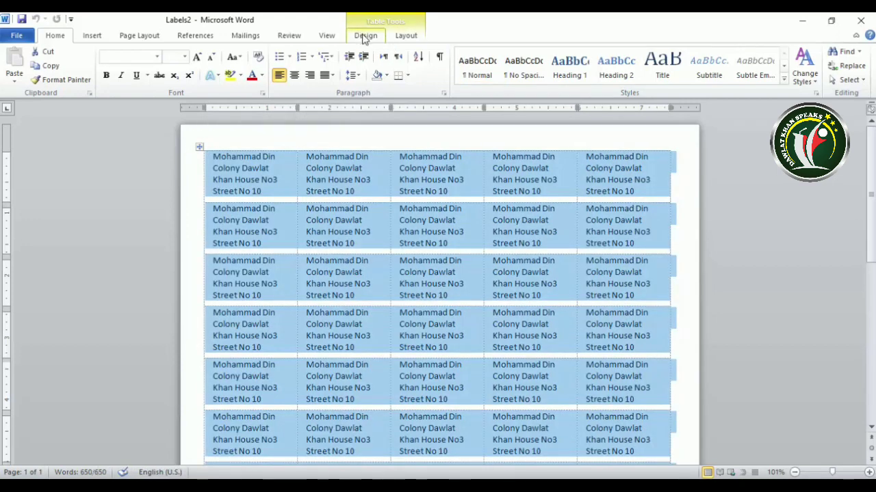
pyautogui.click(365, 38)
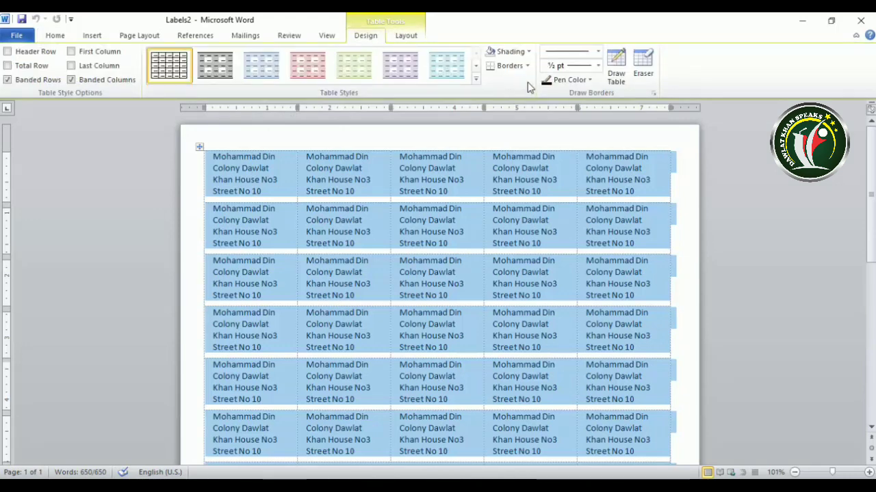
pyautogui.click(528, 66)
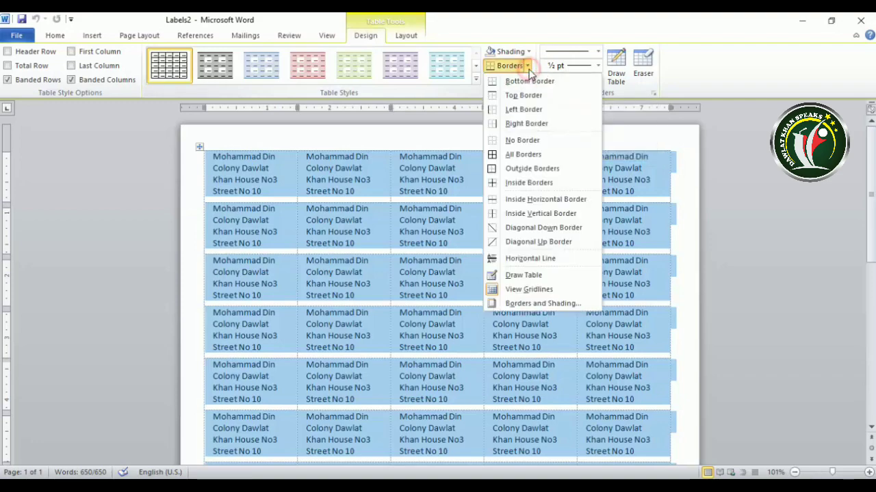
pyautogui.click(521, 155)
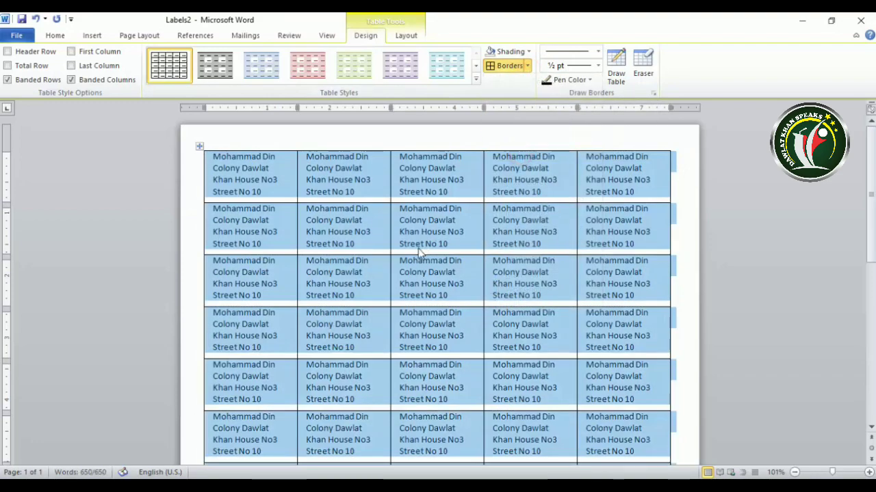
pyautogui.click(418, 248)
pyautogui.scroll(-1, 435, 241)
pyautogui.scroll(-1, 435, 240)
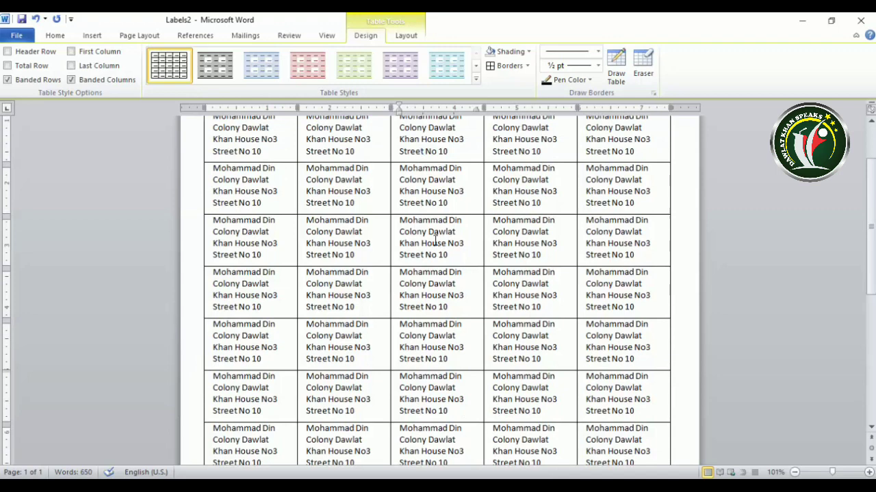
pyautogui.scroll(-3, 435, 239)
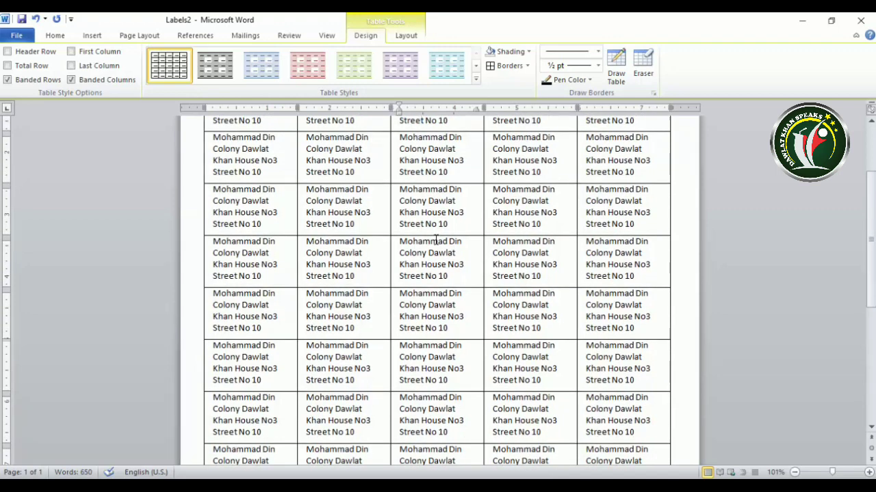
pyautogui.scroll(3, 450, 234)
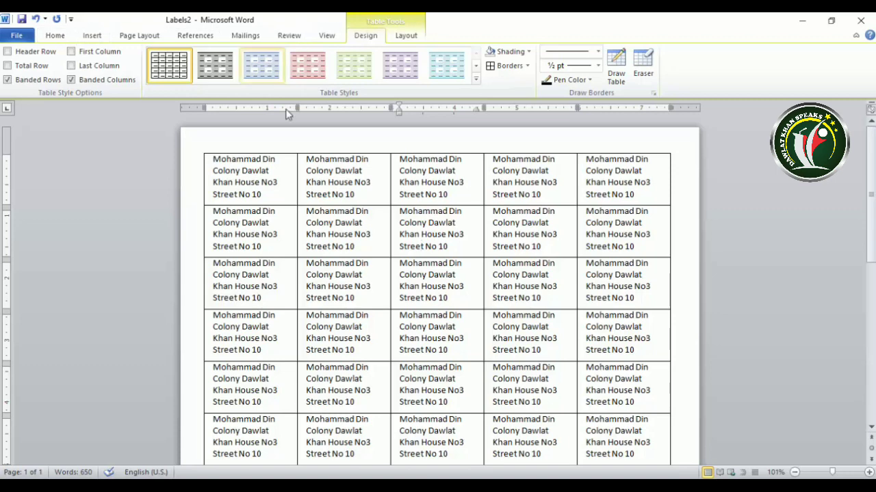
# - Clear the address text and delete the label table from the Labels2 page
pyautogui.click(199, 148)
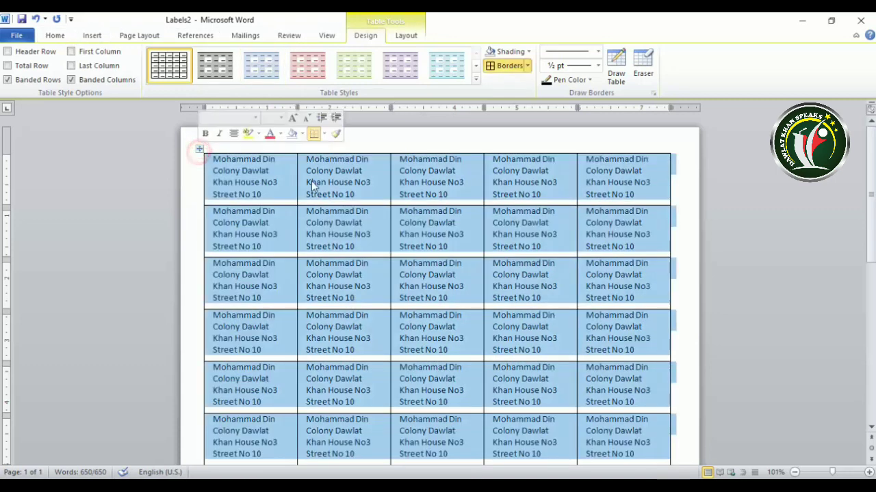
pyautogui.press('Delete')
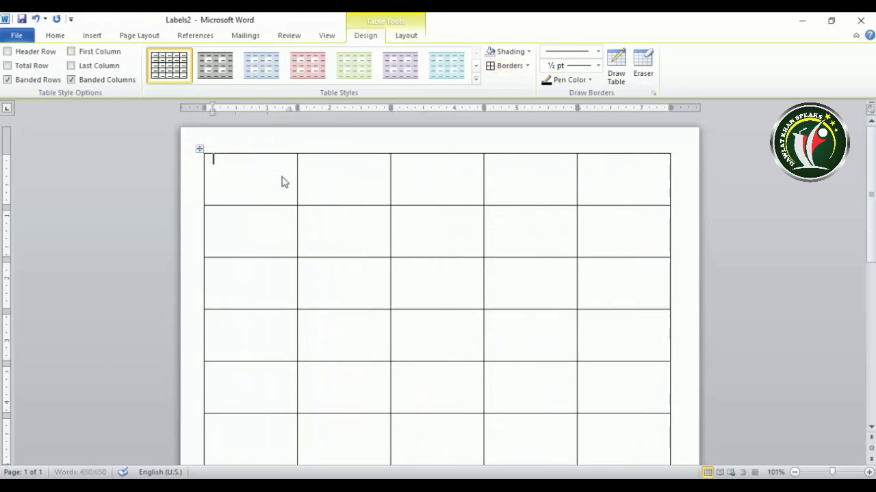
pyautogui.click(198, 150)
pyautogui.press('BackSpace')
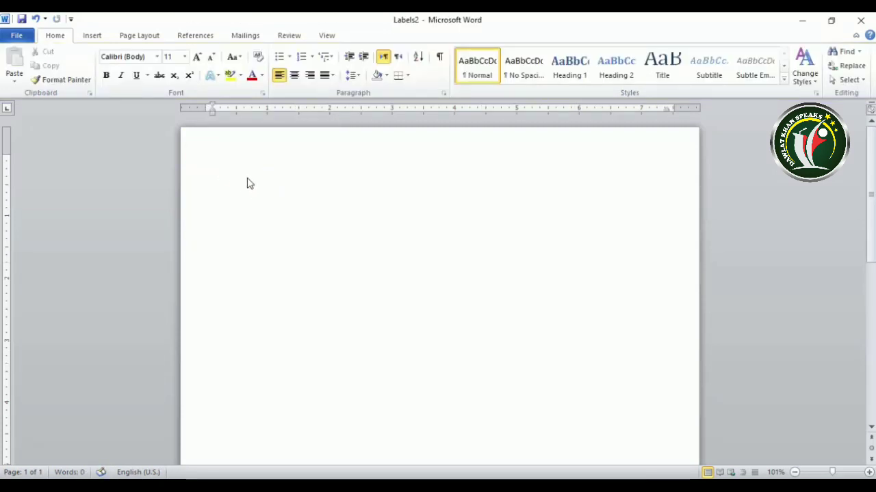
pyautogui.click(242, 178)
pyautogui.click(213, 153)
# - Create a new full-page label document with 'Price 200' on every label
pyautogui.click(246, 37)
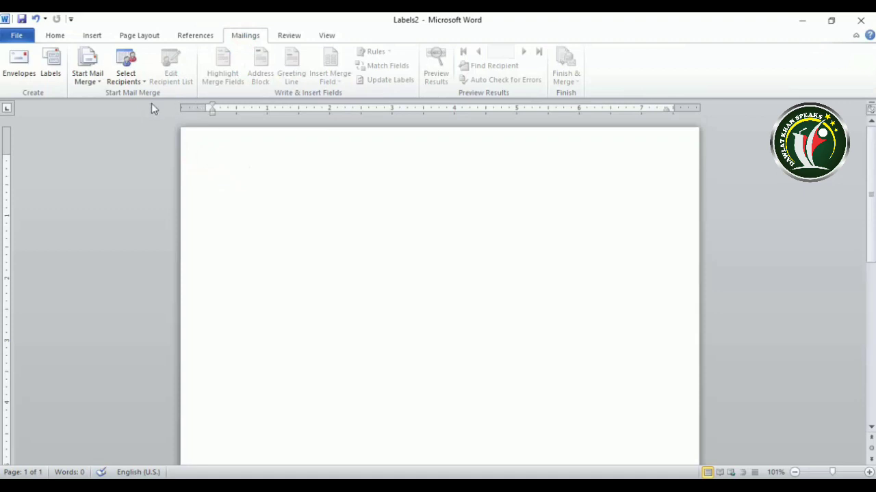
pyautogui.click(50, 65)
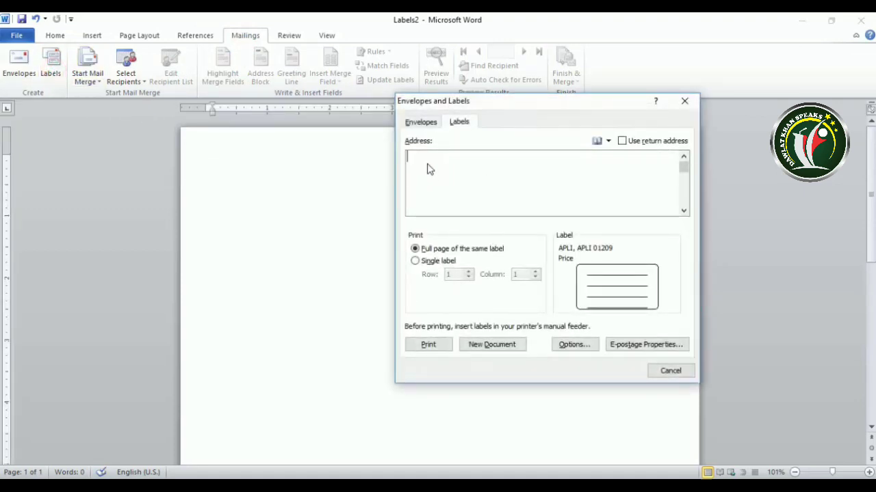
pyautogui.write('Prica')
pyautogui.click(488, 348)
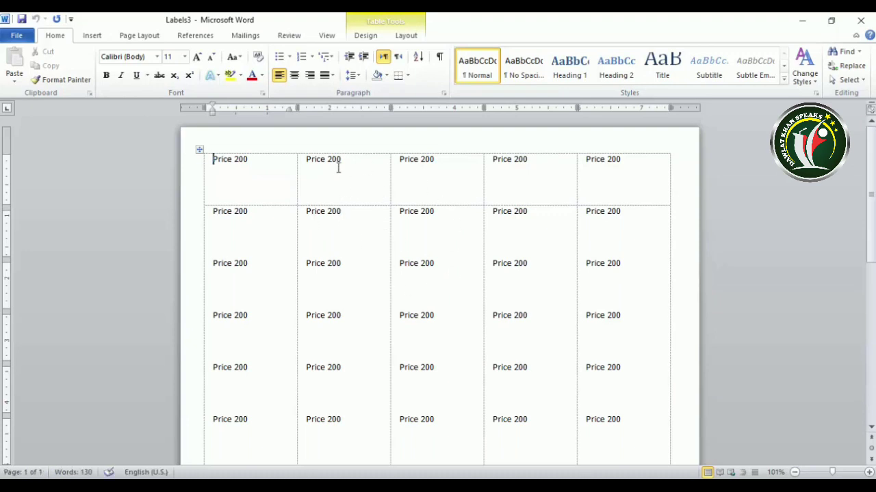
# - Put All Borders around every cell of the Price 200 label table
pyautogui.click(199, 151)
pyautogui.click(377, 37)
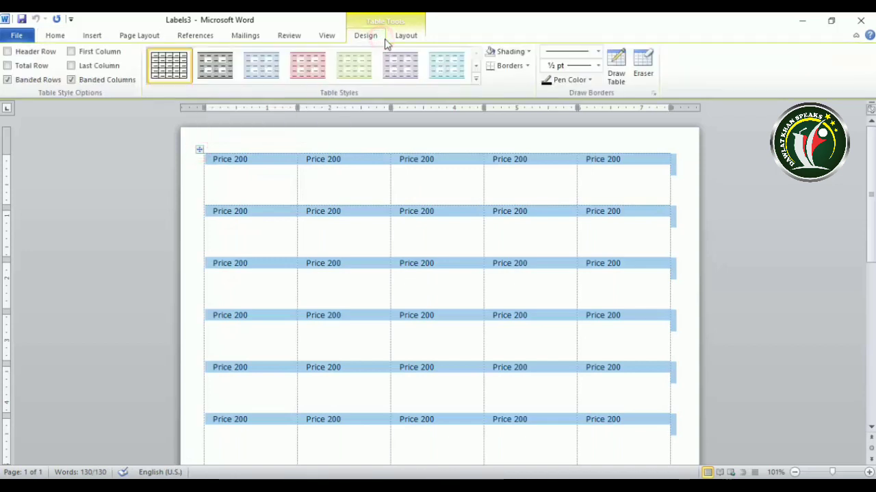
pyautogui.click(527, 66)
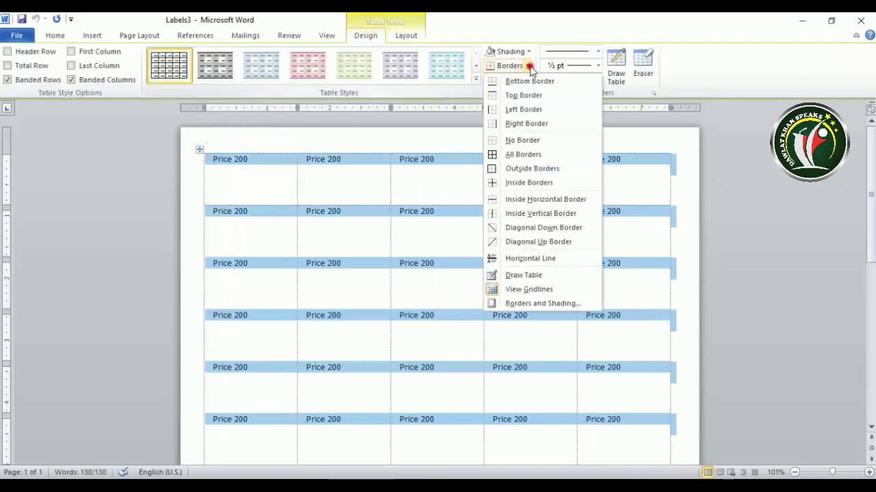
pyautogui.click(524, 156)
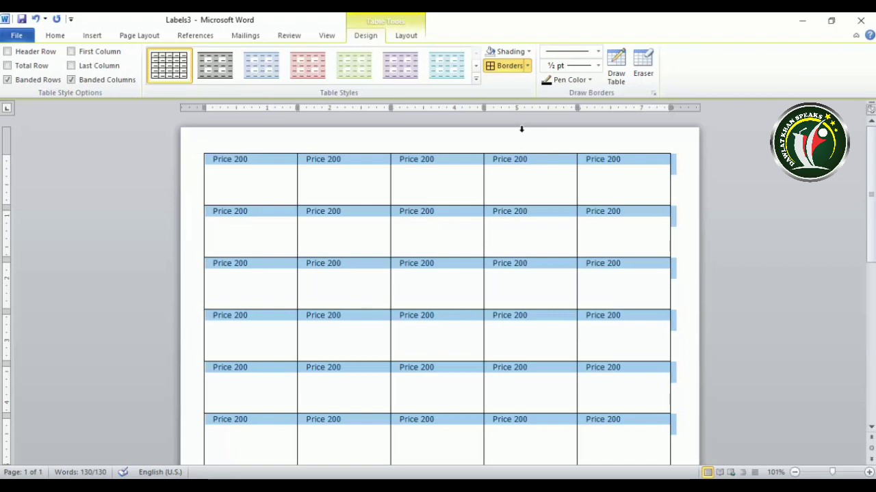
# - Centre the Price 200 text horizontally and vertically in each label
pyautogui.click(401, 36)
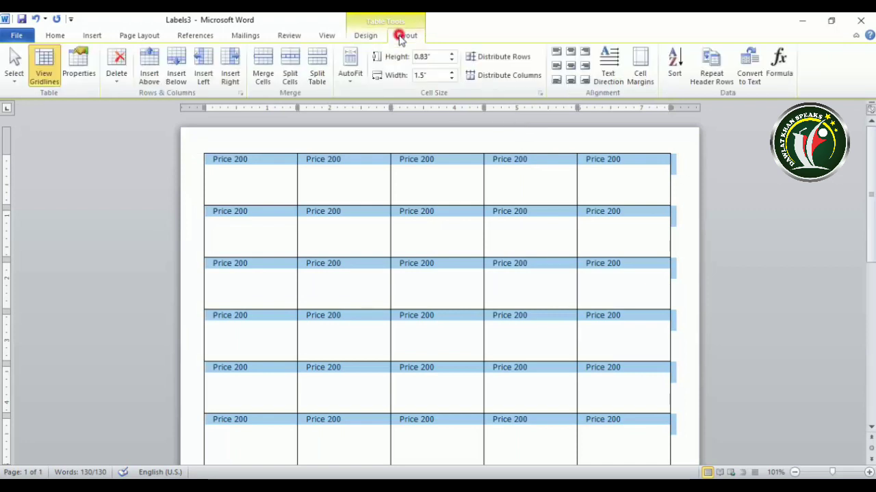
pyautogui.click(570, 66)
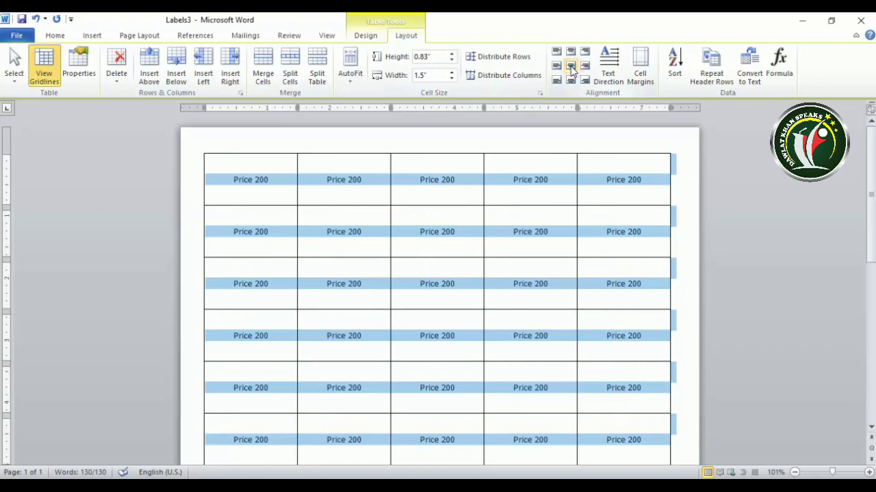
pyautogui.click(55, 36)
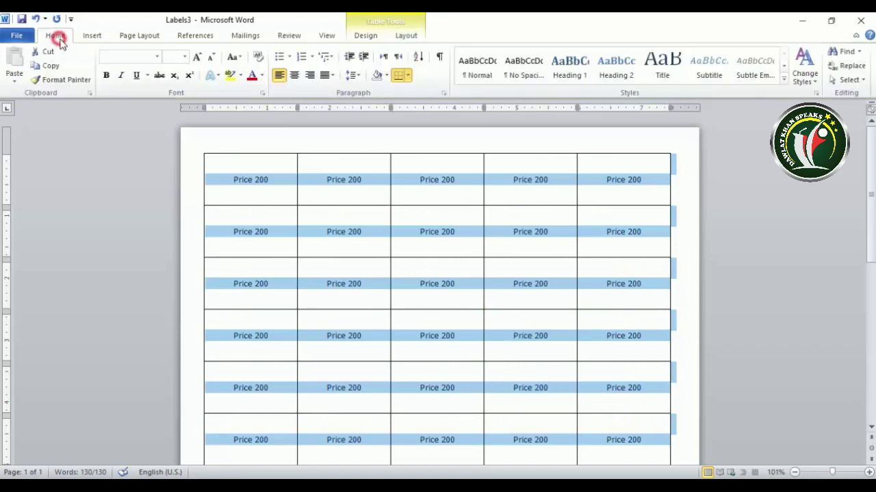
# - Enlarge the Price 200 text (four sizes up, one down), make it bold and red
pyautogui.click(197, 57)
pyautogui.click(198, 57)
pyautogui.click(198, 57)
pyautogui.click(199, 58)
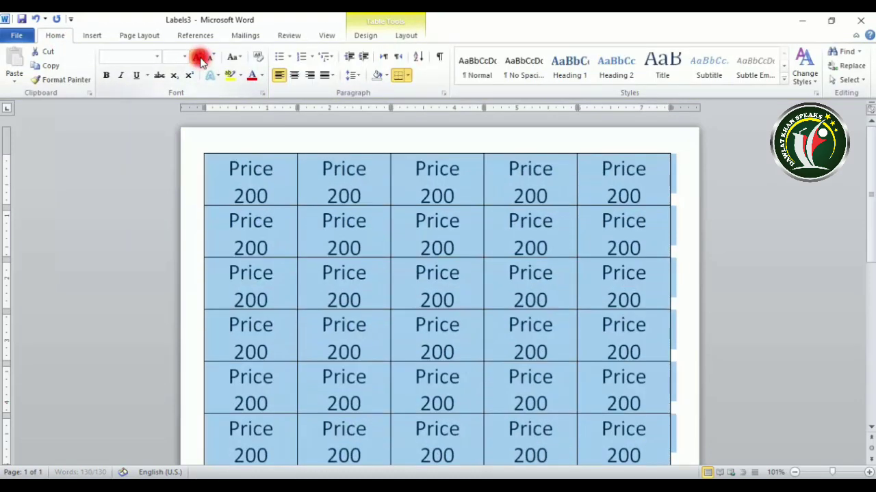
pyautogui.click(213, 59)
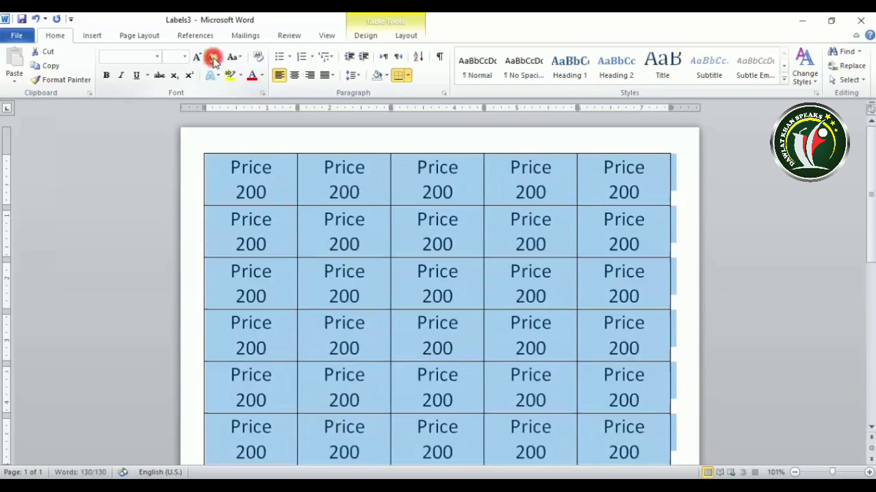
pyautogui.click(106, 75)
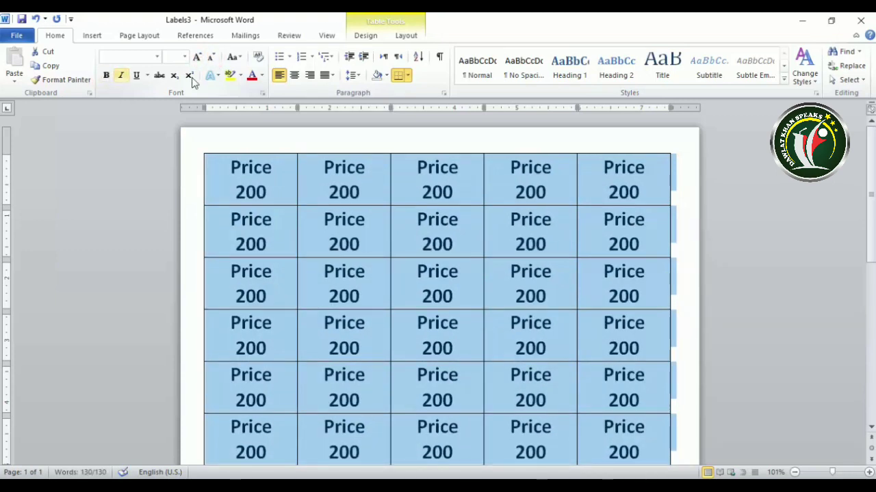
pyautogui.click(262, 75)
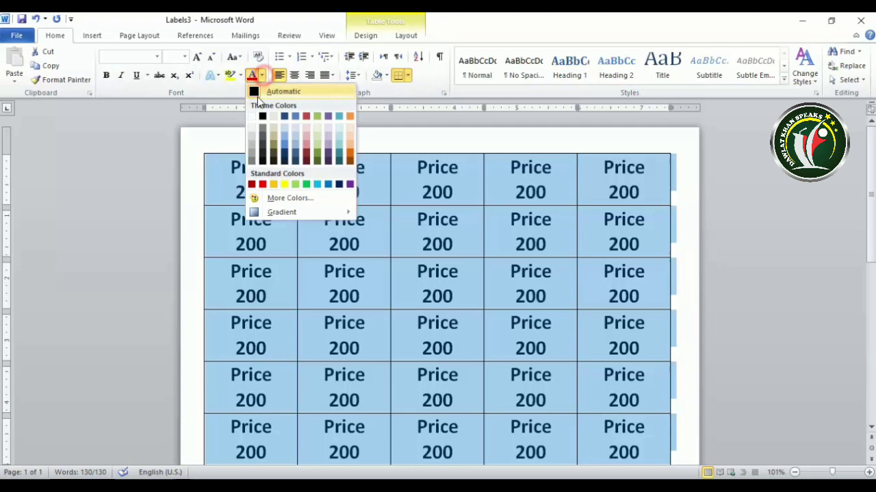
pyautogui.click(262, 184)
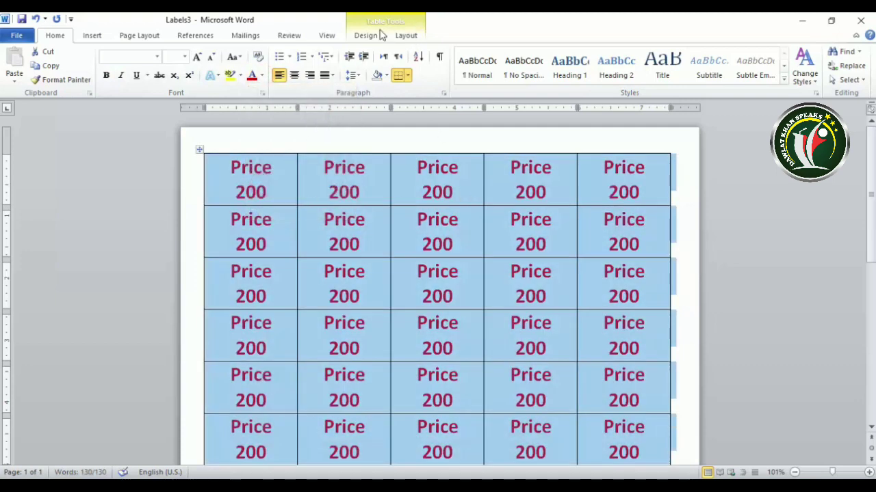
# - Deselect the table and scroll to review the finished page of red price labels
pyautogui.click(367, 35)
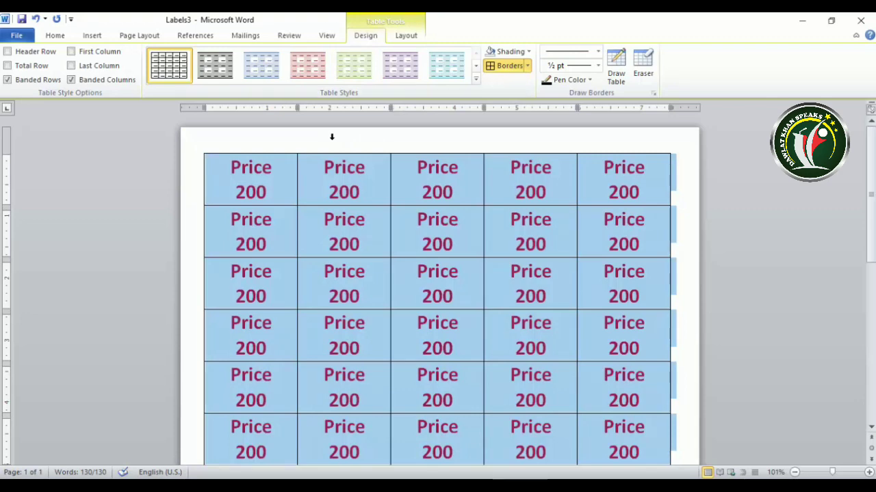
pyautogui.click(368, 192)
pyautogui.scroll(-1, 370, 190)
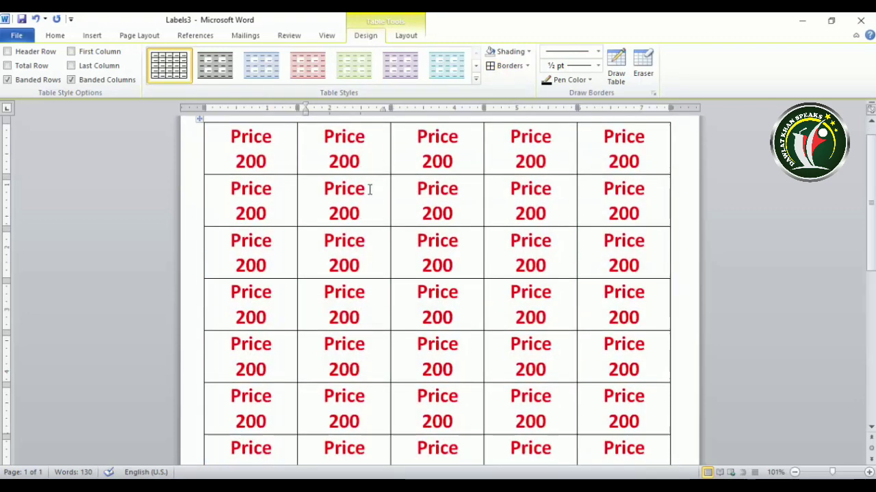
pyautogui.scroll(-4, 370, 191)
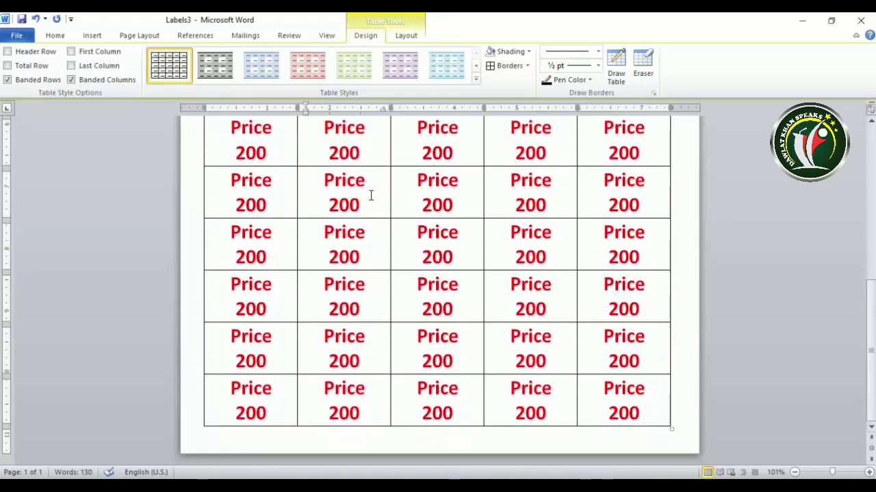
pyautogui.scroll(10, 370, 197)
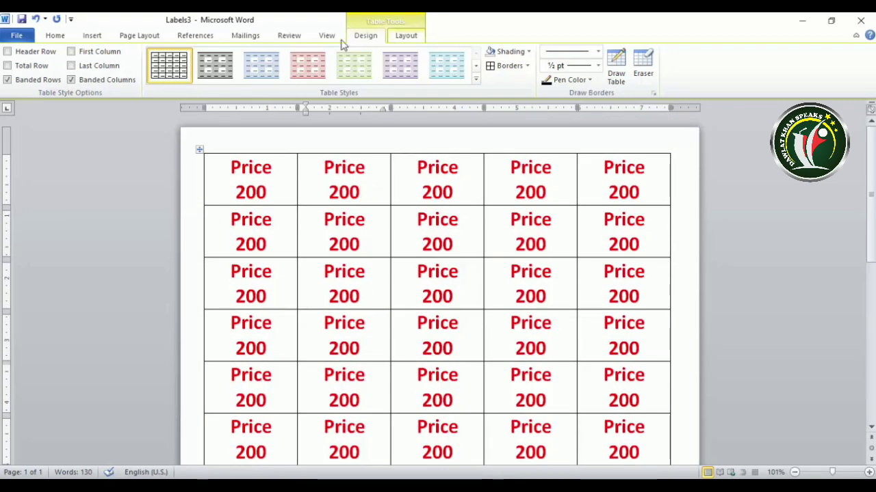
pyautogui.click(245, 35)
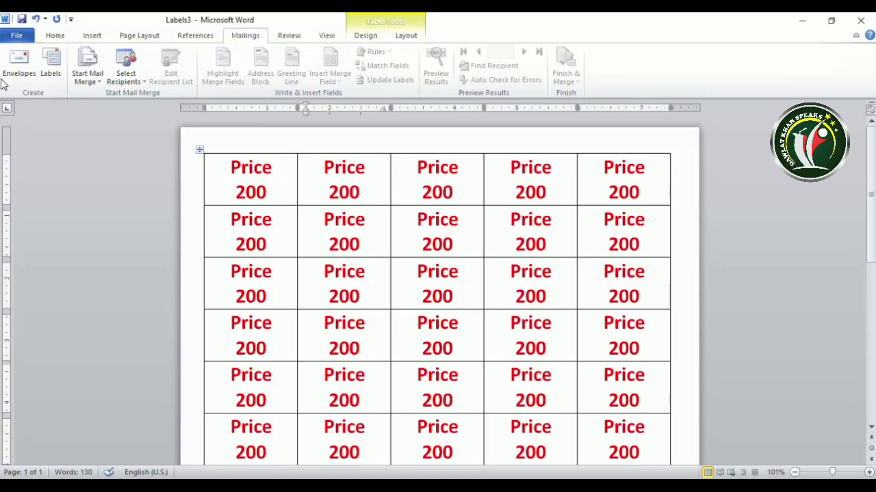